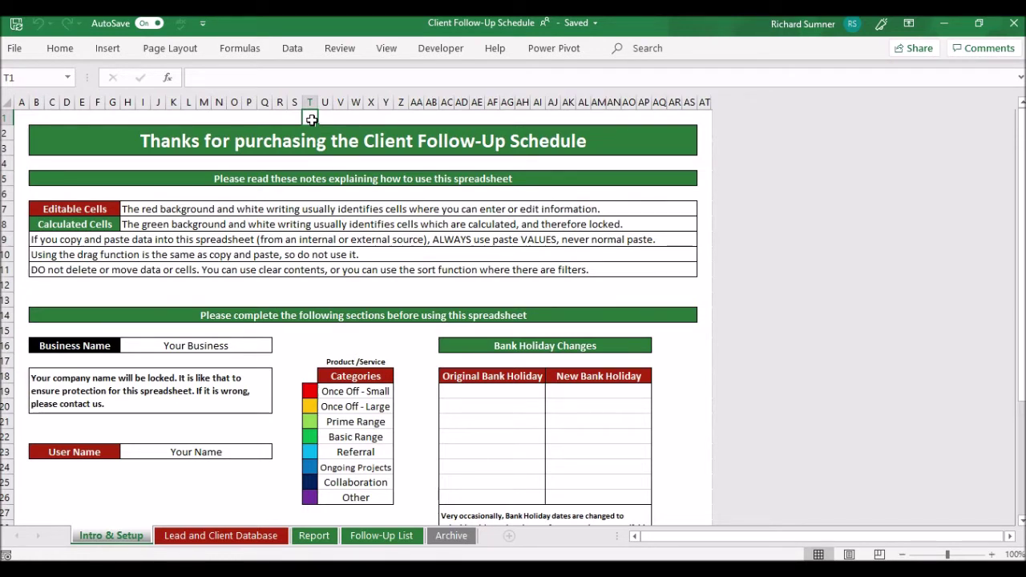
pyautogui.press('Left')
pyautogui.press('Left')
pyautogui.press('Left')
pyautogui.press('Left')
pyautogui.press('Left')
pyautogui.press('Left')
pyautogui.press('Left')
pyautogui.press('Left')
pyautogui.press('Left')
pyautogui.press('Left')
pyautogui.press('Left')
pyautogui.press('Left')
pyautogui.press('Left')
pyautogui.press('Left')
pyautogui.press('Left')
pyautogui.press('Left')
pyautogui.press('Left')
pyautogui.press('Left')
pyautogui.press('Left')
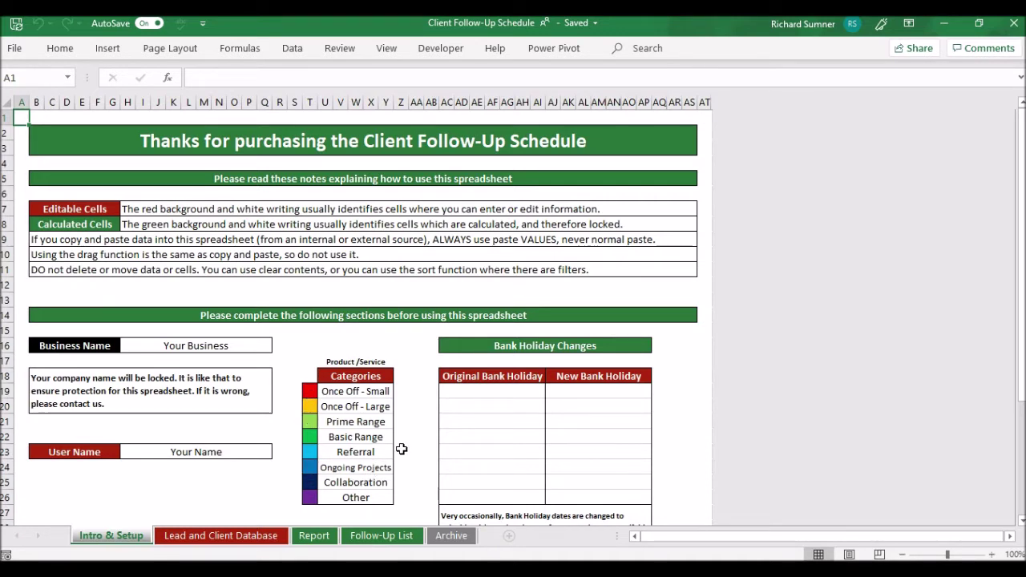
# Step: Enter 1 Jan 2020 as the first original bank holiday and 2 Jan 2020 as its new bank holiday
pyautogui.scroll(-2, 402, 449)
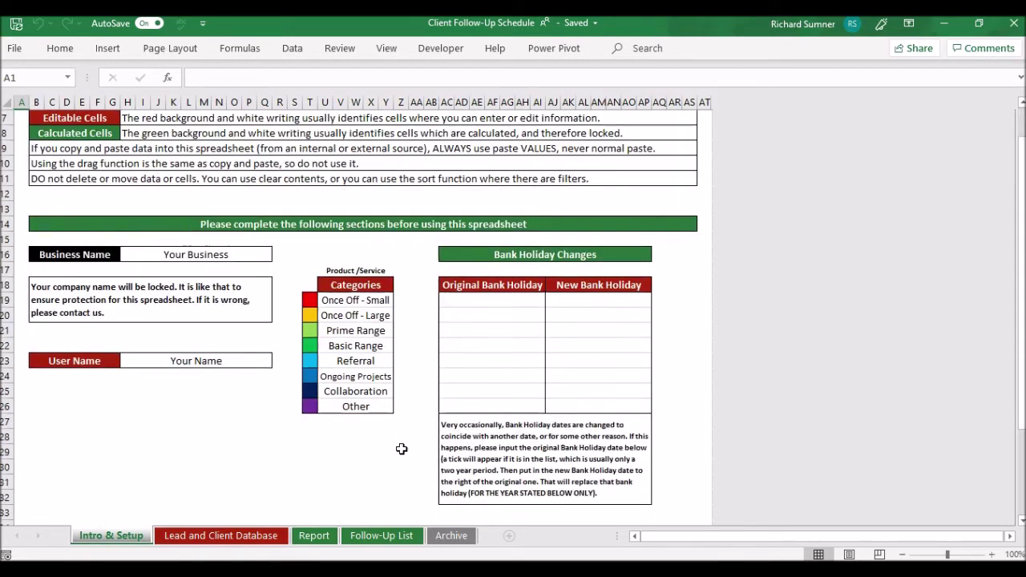
pyautogui.click(495, 302)
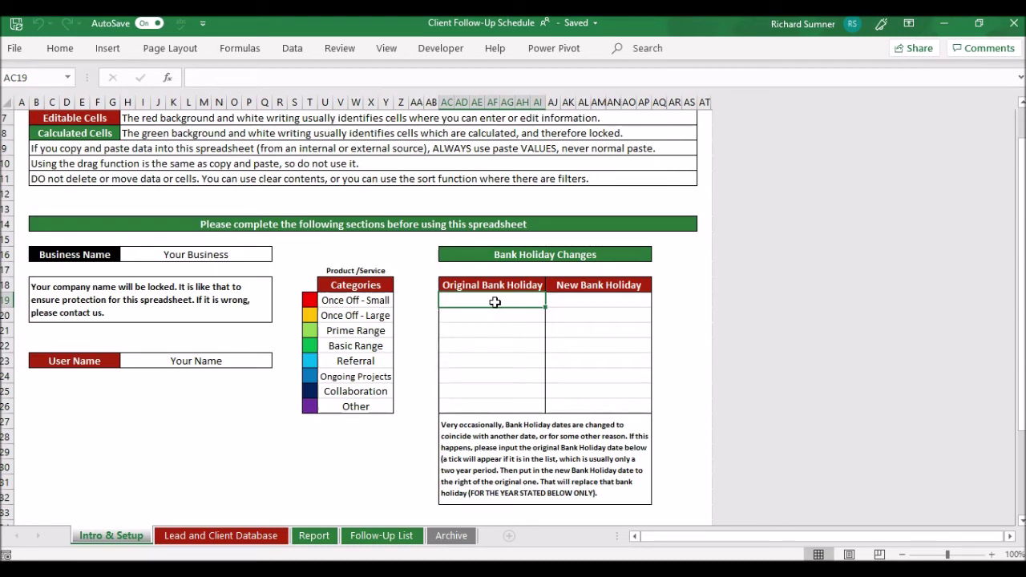
pyautogui.write('1 jan 2020')
pyautogui.press('Return')
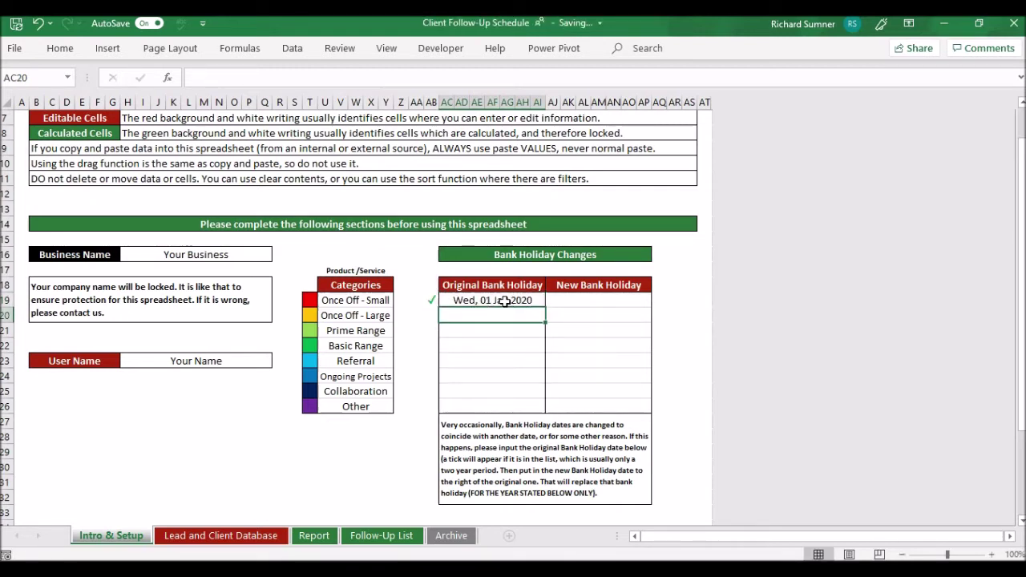
pyautogui.click(555, 300)
pyautogui.write('2')
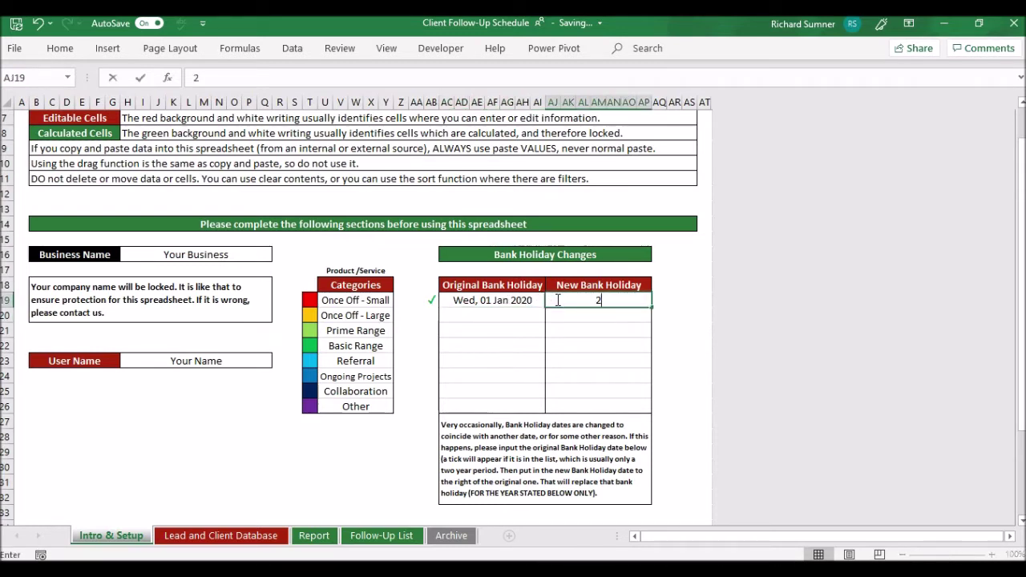
pyautogui.write(' jan 2020')
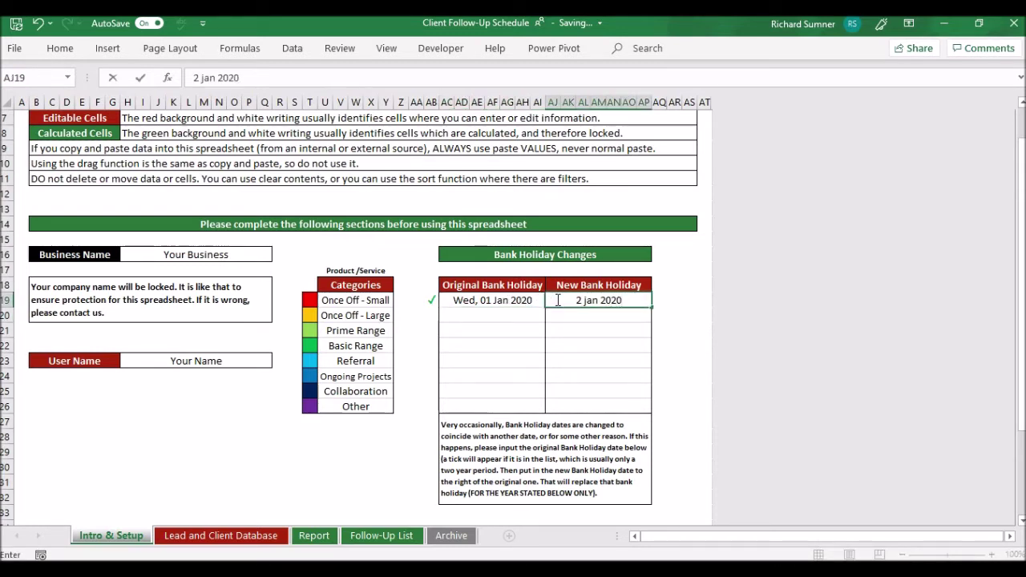
pyautogui.press('Return')
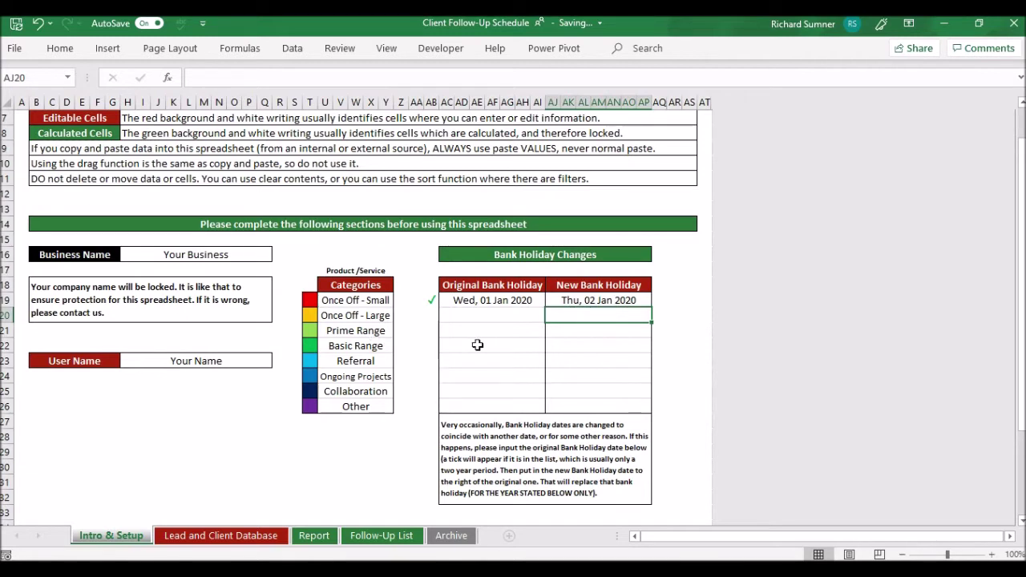
# Step: Clear the original and new dates from the first row of the Bank Holiday Changes table and return to cell A1
pyautogui.click(518, 303)
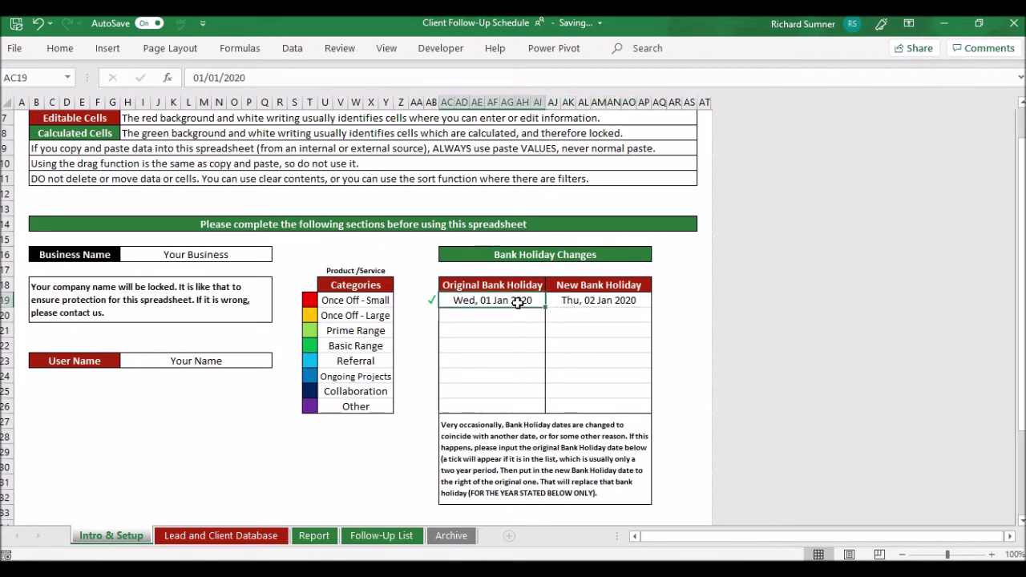
pyautogui.press('Delete')
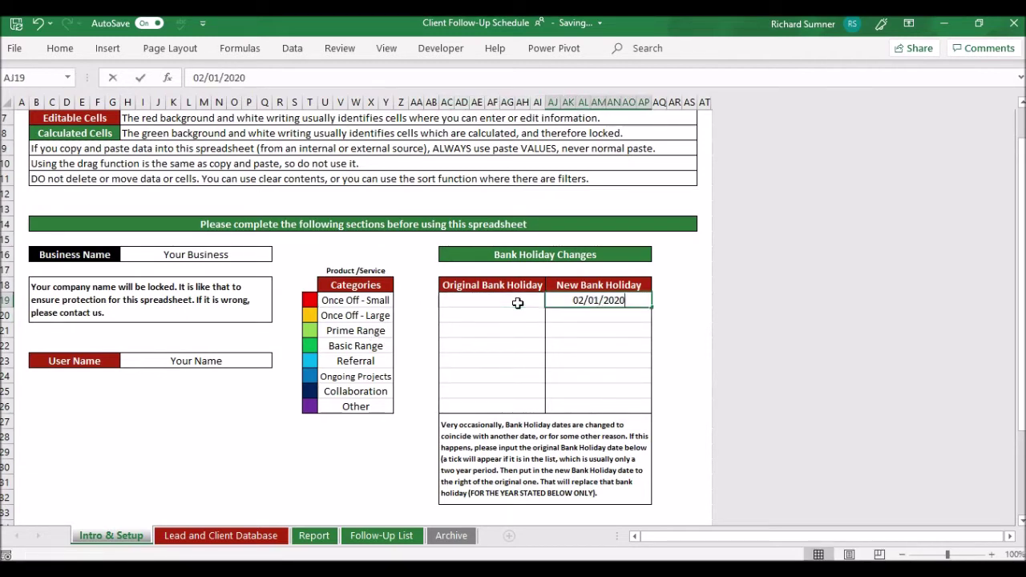
pyautogui.press('Left')
pyautogui.hotkey('ctrl', 'Left')
pyautogui.hotkey('ctrl', 'Left')
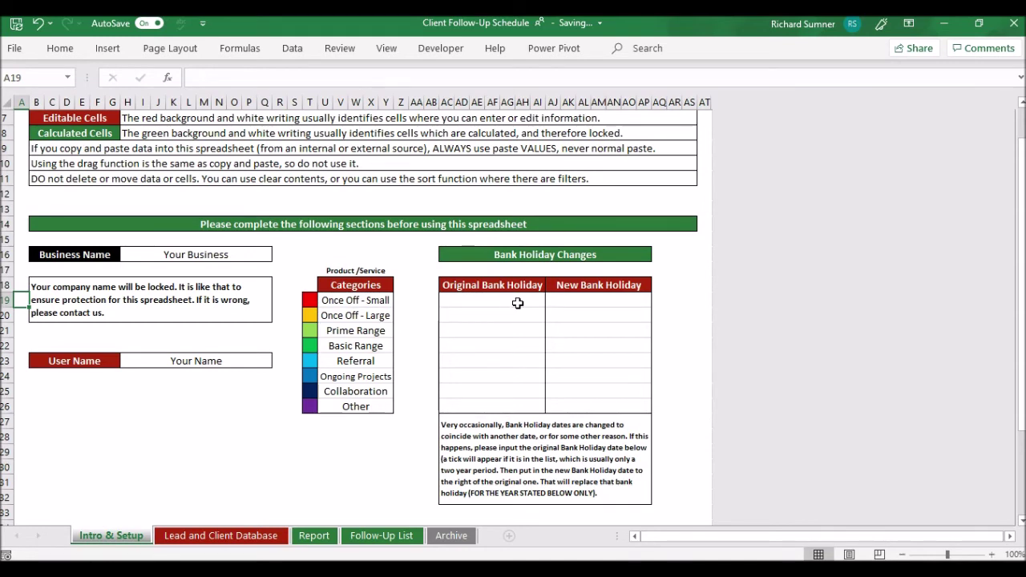
pyautogui.hotkey('ctrl', 'Home')
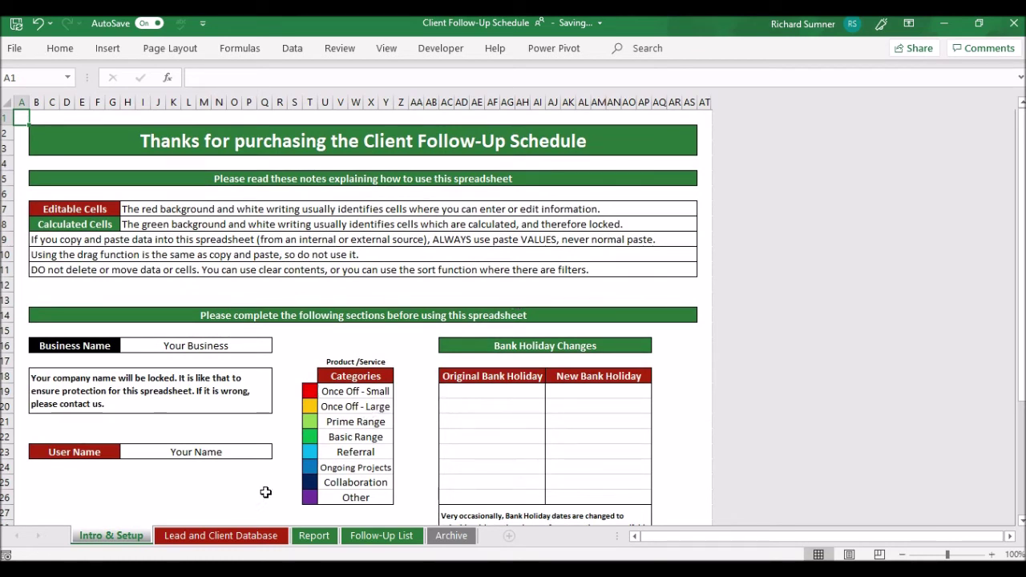
# Step: Go to the Lead and Client Database sheet and look through the entries in the Client Name column
pyautogui.click(226, 537)
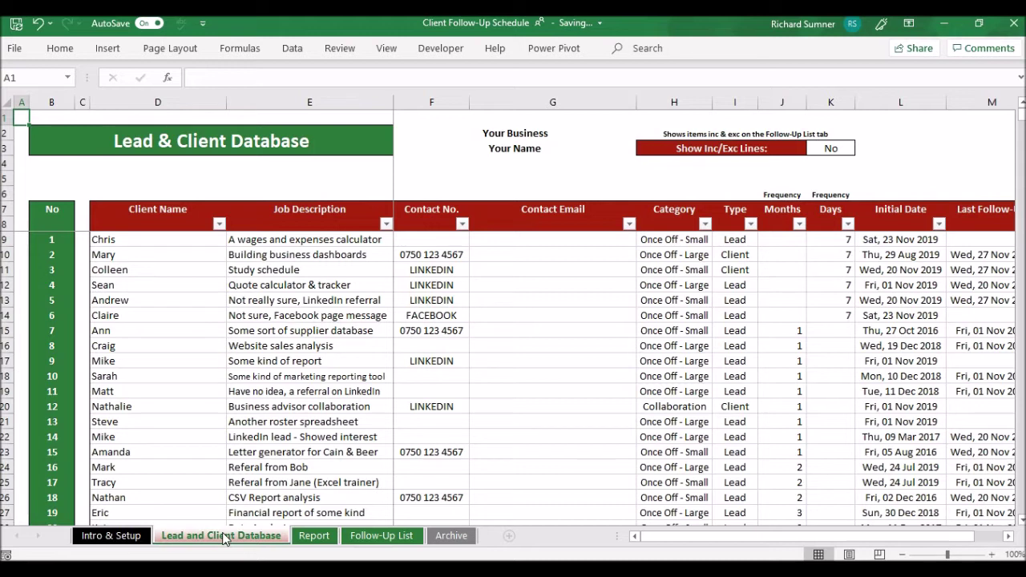
pyautogui.click(140, 298)
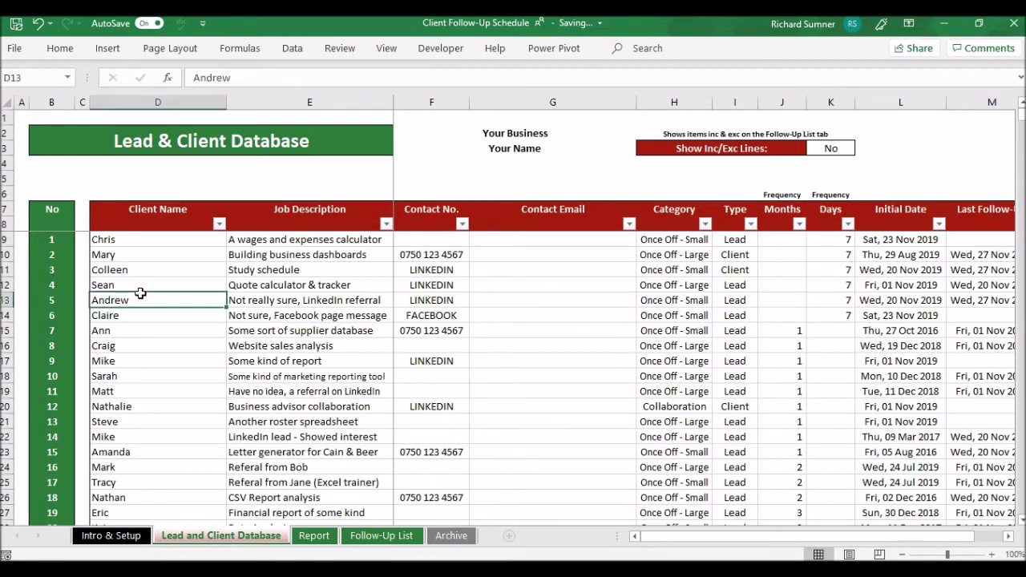
pyautogui.press('Down')
pyautogui.press('Down')
pyautogui.press('Down')
pyautogui.press('Down')
pyautogui.press('Down')
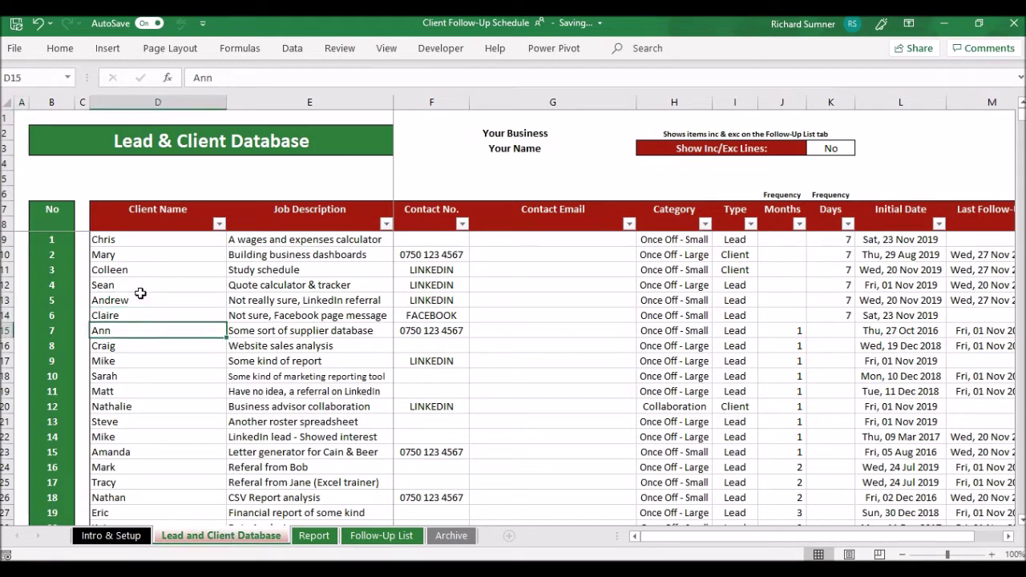
pyautogui.press('Up')
pyautogui.press('Up')
pyautogui.press('Up')
pyautogui.press('Up')
pyautogui.press('Up')
pyautogui.press('Up')
pyautogui.press('Up')
pyautogui.press('Up')
pyautogui.press('Up')
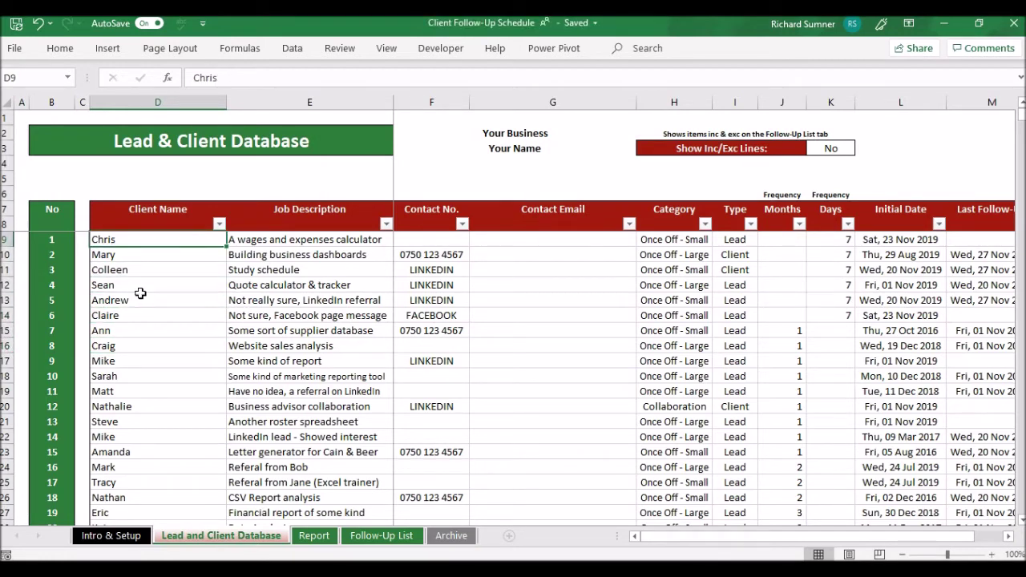
# Step: Look through the Job Description column of the lead and client records
pyautogui.press('Right')
pyautogui.press('Down')
pyautogui.press('Down')
pyautogui.press('Down')
pyautogui.press('Down')
pyautogui.press('Down')
pyautogui.press('Down')
pyautogui.press('Down')
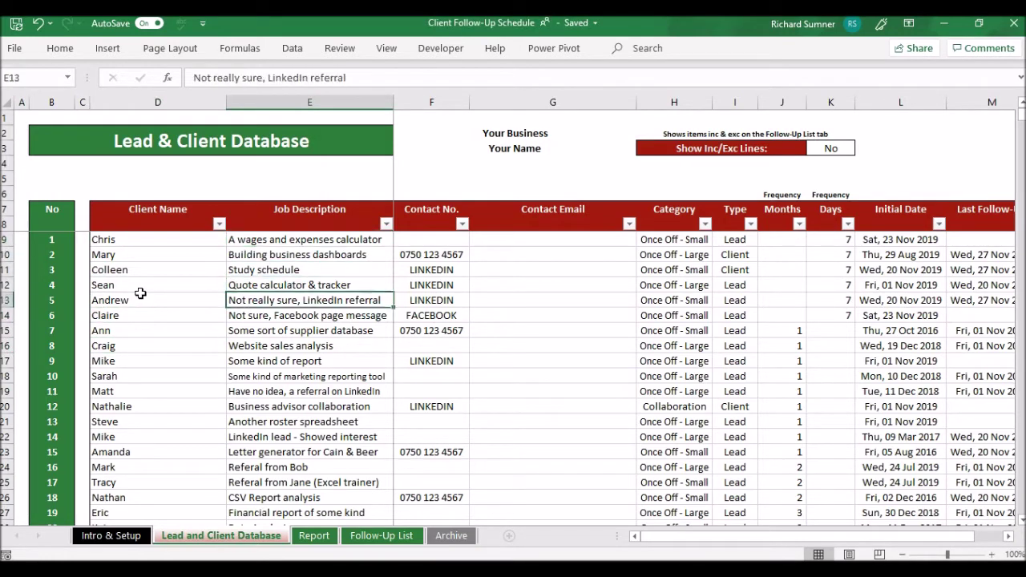
pyautogui.press('Down')
pyautogui.press('Down')
pyautogui.press('Down')
pyautogui.press('Up')
pyautogui.press('Up')
pyautogui.press('Up')
pyautogui.press('Up')
pyautogui.press('Up')
pyautogui.press('Up')
pyautogui.press('Up')
pyautogui.press('Up')
pyautogui.press('Up')
pyautogui.press('Up')
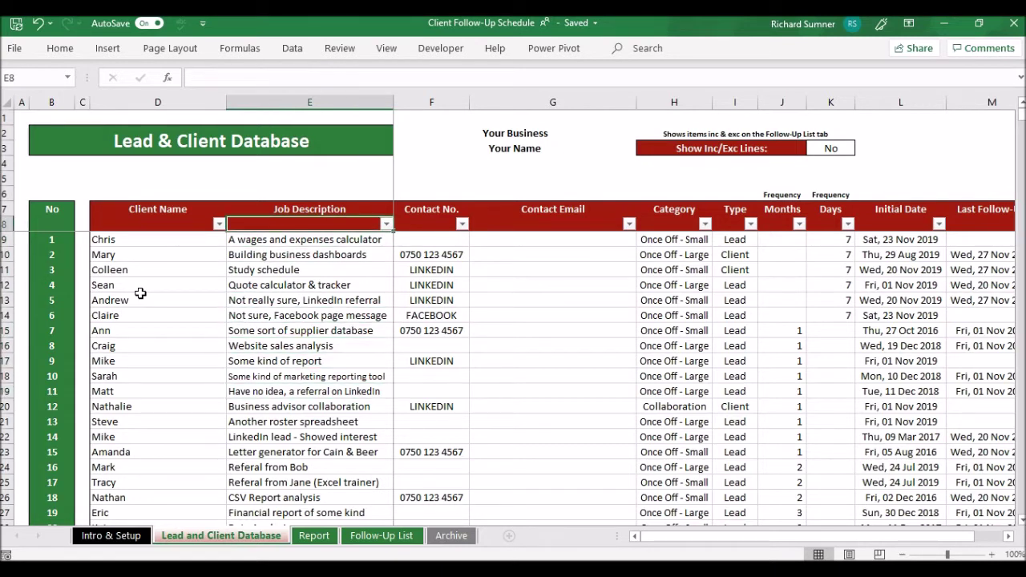
pyautogui.press('Down')
pyautogui.press('Down')
pyautogui.press('Down')
pyautogui.press('Down')
pyautogui.press('Down')
pyautogui.press('Down')
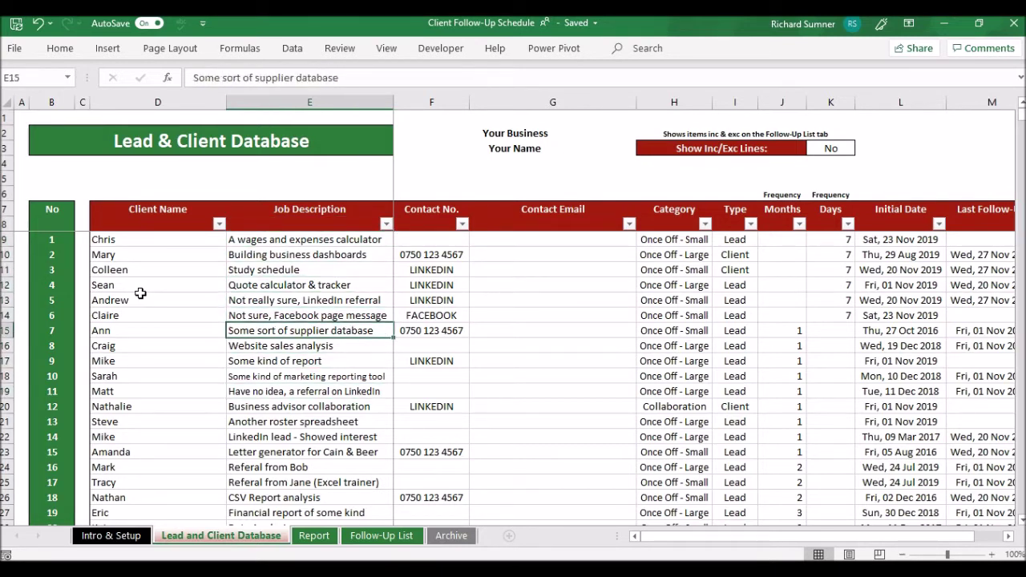
pyautogui.press('Up')
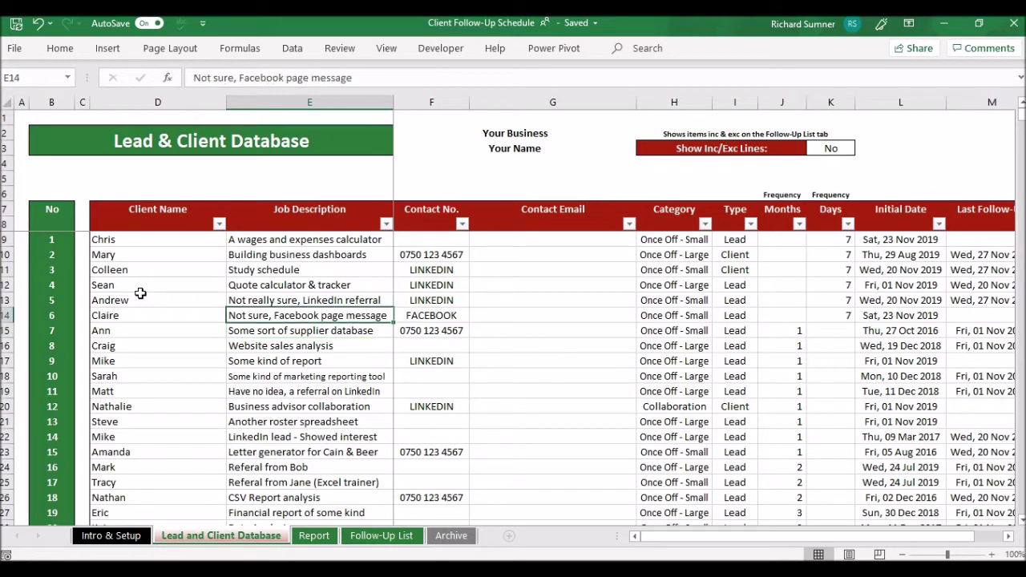
# Step: Examine how contact details are recorded in the Contact No. column
pyautogui.press('Right')
pyautogui.press('Up')
pyautogui.press('Up')
pyautogui.press('Up')
pyautogui.press('Up')
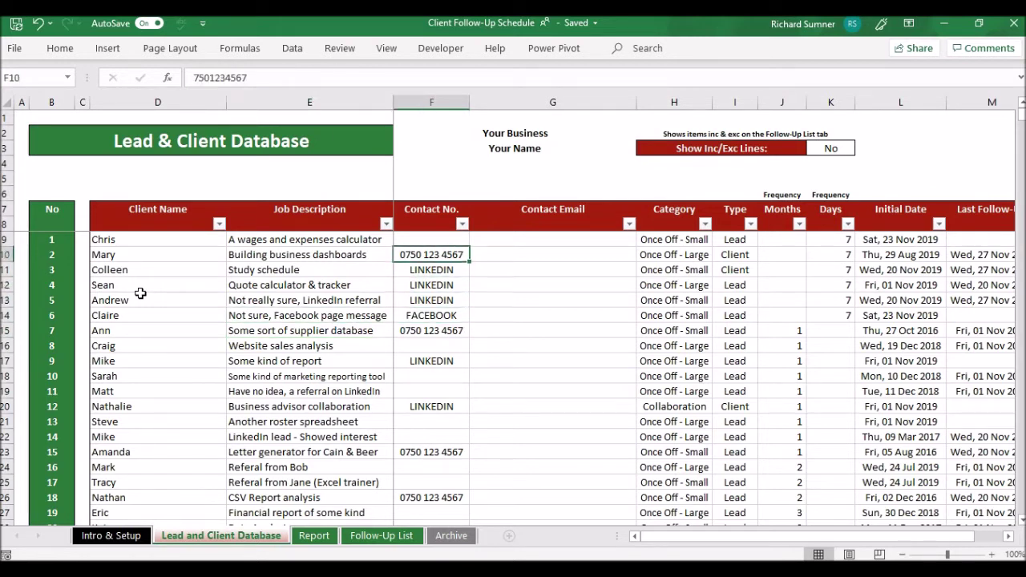
pyautogui.press('Down')
pyautogui.press('Down')
pyautogui.press('Down')
pyautogui.press('Down')
pyautogui.press('Down')
pyautogui.press('Down')
pyautogui.press('Down')
pyautogui.press('Down')
pyautogui.press('Down')
pyautogui.press('Down')
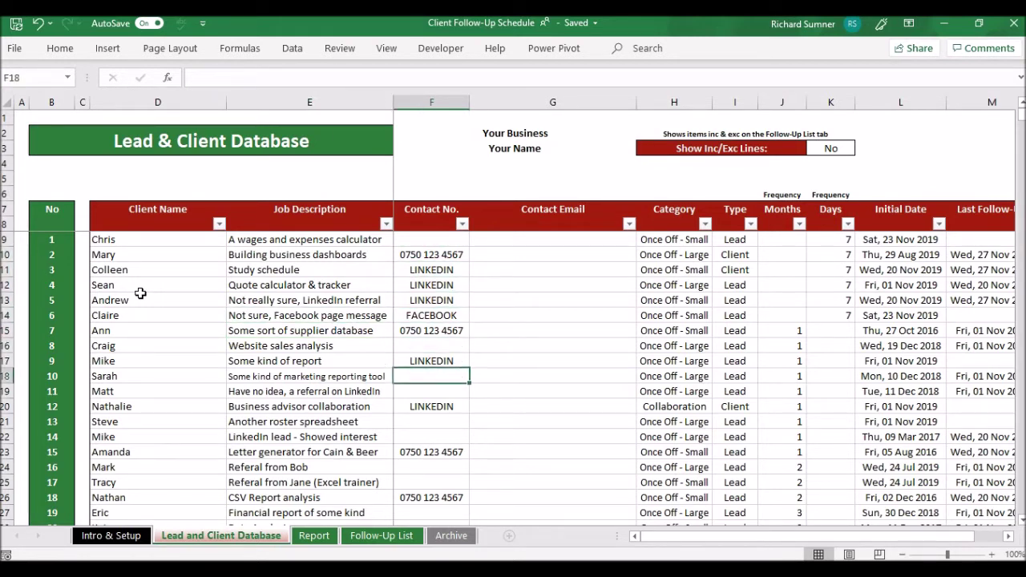
pyautogui.press('Up')
pyautogui.press('Up')
pyautogui.press('Up')
pyautogui.press('Up')
pyautogui.press('Up')
pyautogui.press('Up')
pyautogui.press('Up')
pyautogui.press('Up')
pyautogui.press('Up')
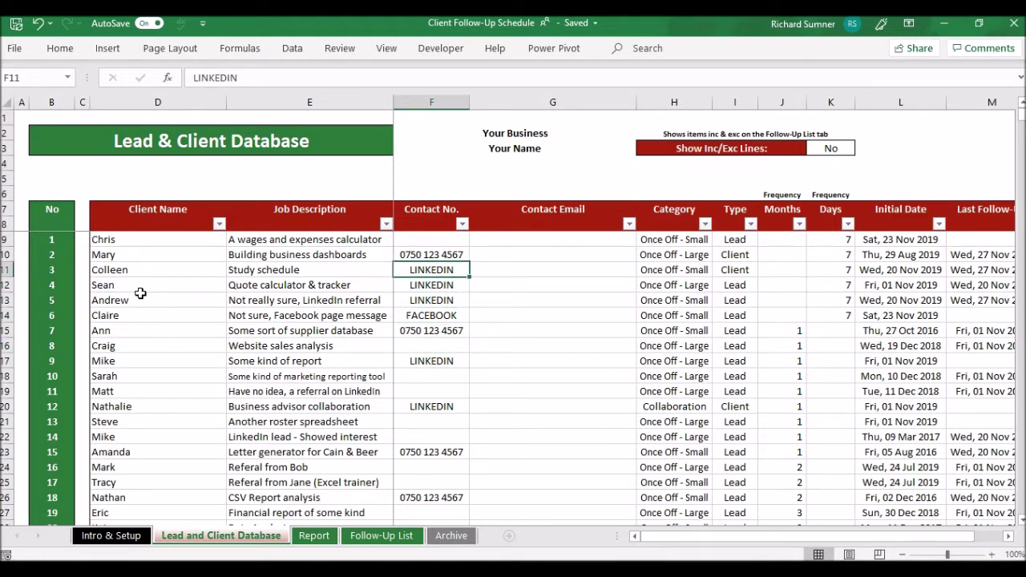
# Step: Look over the Contact Email column, finishing at the first record
pyautogui.press('Right')
pyautogui.press('Down')
pyautogui.press('Down')
pyautogui.press('Down')
pyautogui.press('Down')
pyautogui.press('Down')
pyautogui.press('Down')
pyautogui.press('Down')
pyautogui.press('Down')
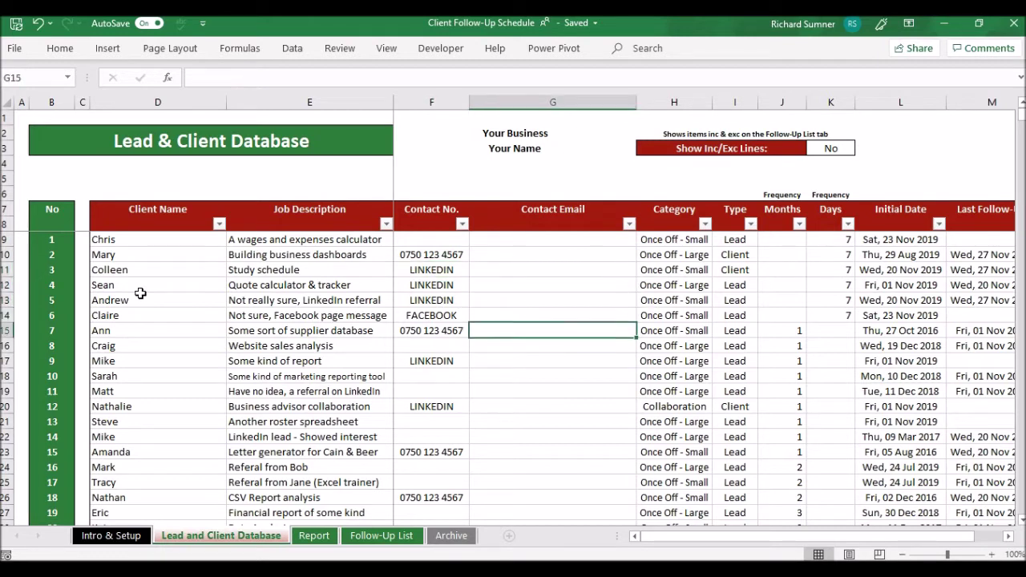
pyautogui.press('Down')
pyautogui.press('Down')
pyautogui.press('Down')
pyautogui.press('Down')
pyautogui.press('Down')
pyautogui.press('Down')
pyautogui.press('Down')
pyautogui.press('Up')
pyautogui.press('Up')
pyautogui.press('Up')
pyautogui.press('Up')
pyautogui.press('Up')
pyautogui.press('Up')
pyautogui.press('Up')
pyautogui.press('Up')
pyautogui.press('Up')
pyautogui.press('Up')
pyautogui.press('Up')
pyautogui.press('Up')
pyautogui.press('Up')
pyautogui.press('Up')
pyautogui.press('Up')
pyautogui.press('Up')
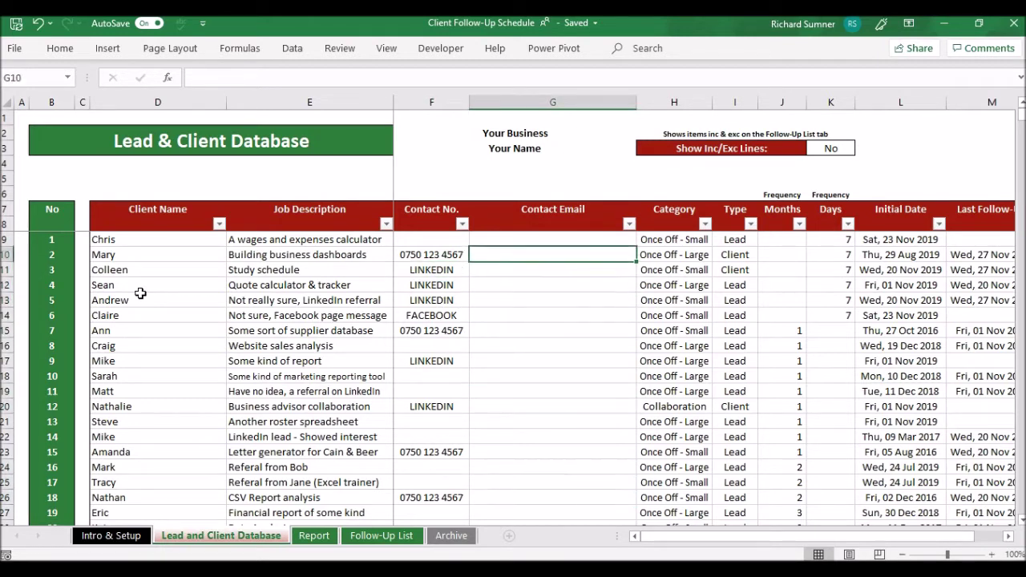
pyautogui.press('Up')
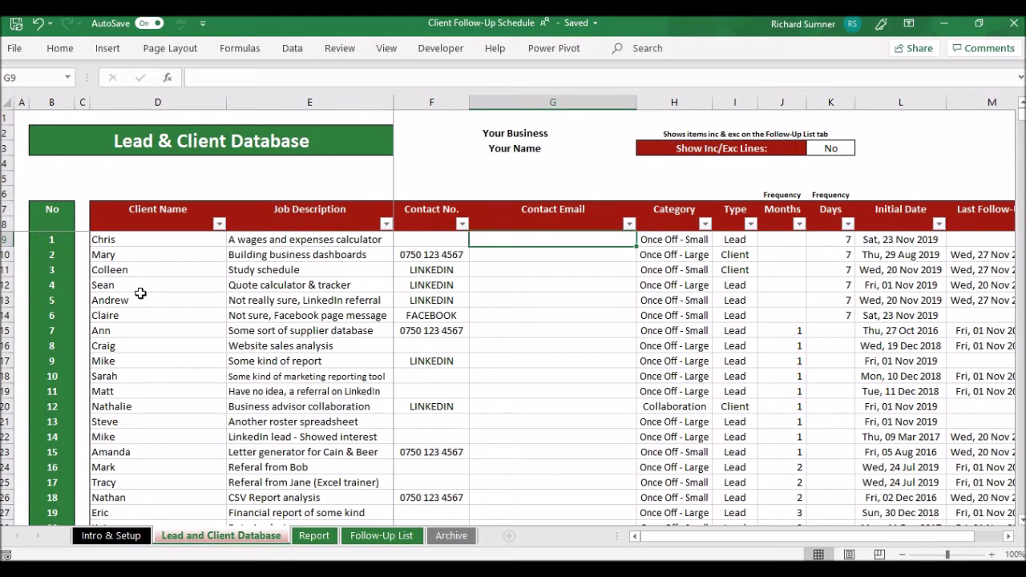
# Step: Clear the category of the first record and set it to Once Off - Small again
pyautogui.press('Right')
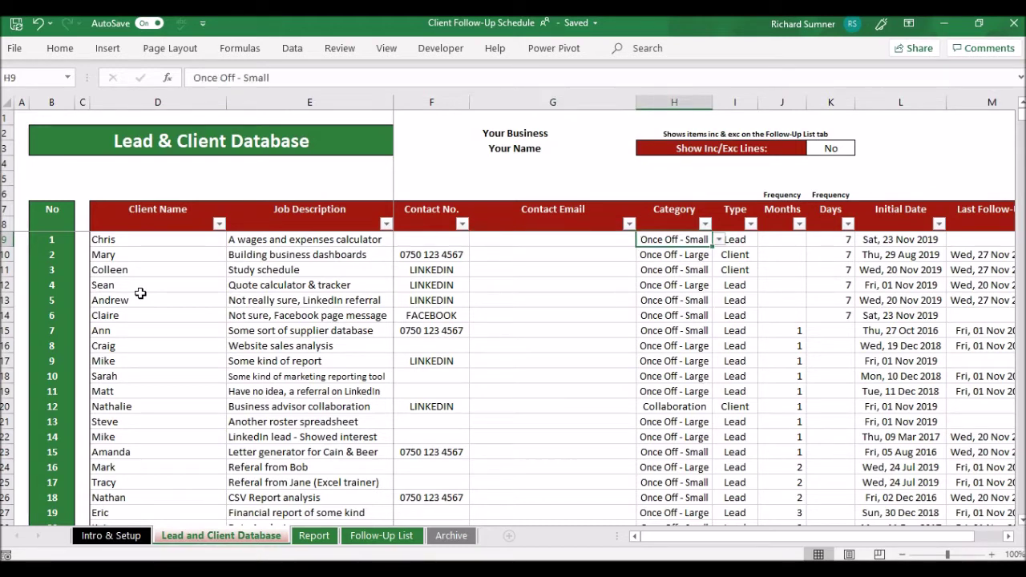
pyautogui.press('BackSpace')
pyautogui.press('Return')
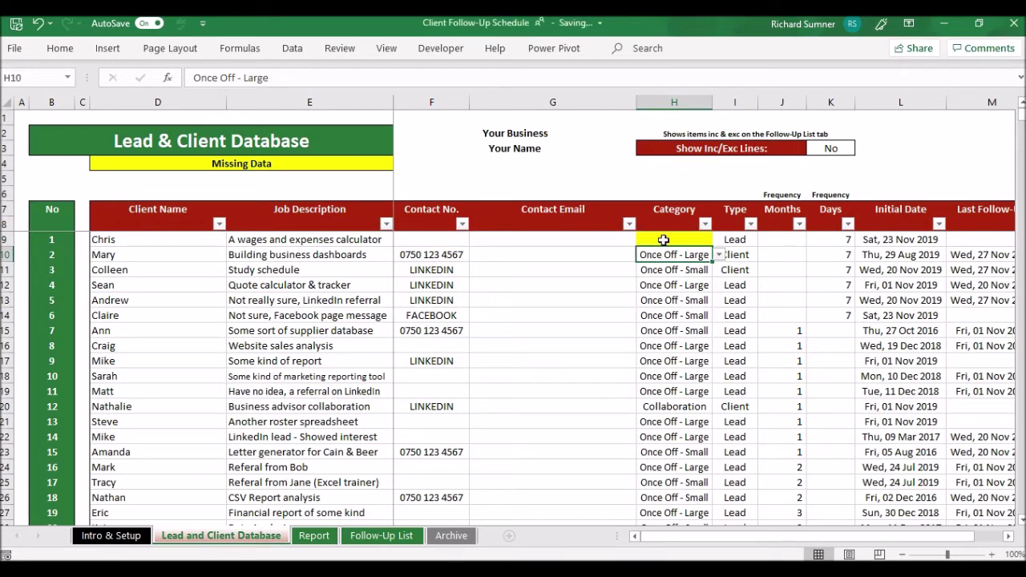
pyautogui.click(664, 240)
pyautogui.click(719, 239)
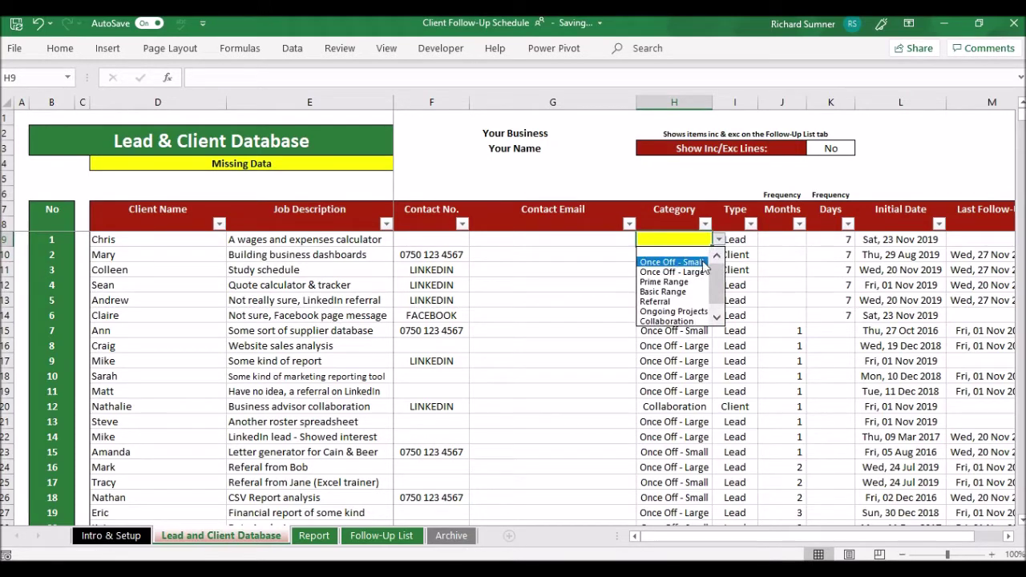
pyautogui.click(704, 265)
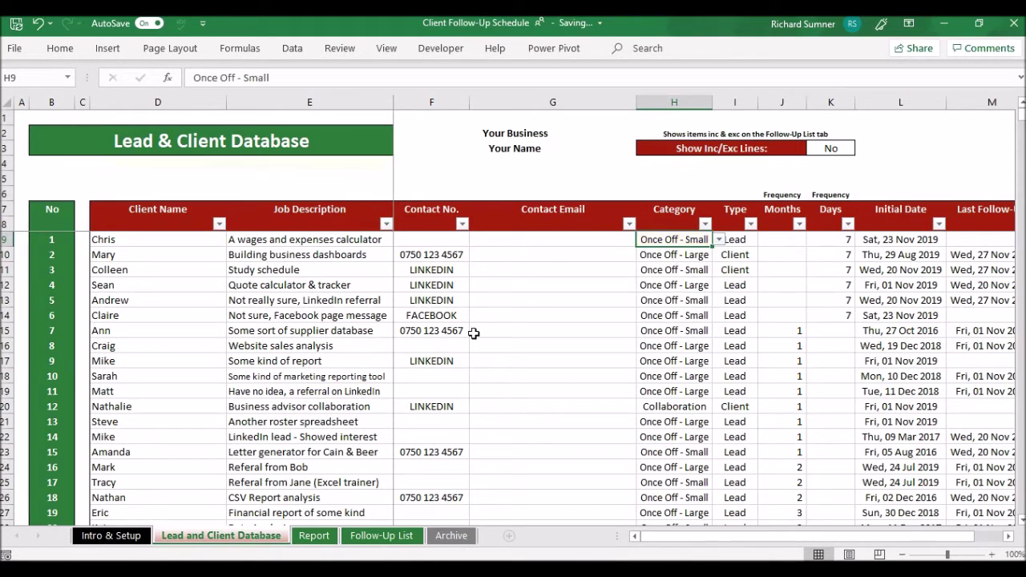
# Step: Check the Categories list on the Intro & Setup sheet and return to the Lead and Client Database sheet
pyautogui.click(112, 535)
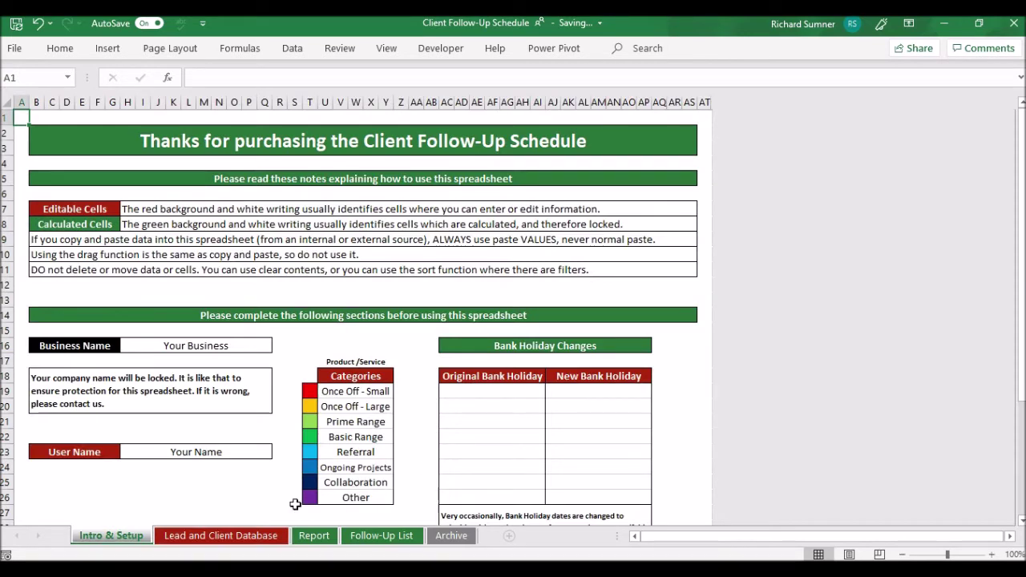
pyautogui.click(243, 544)
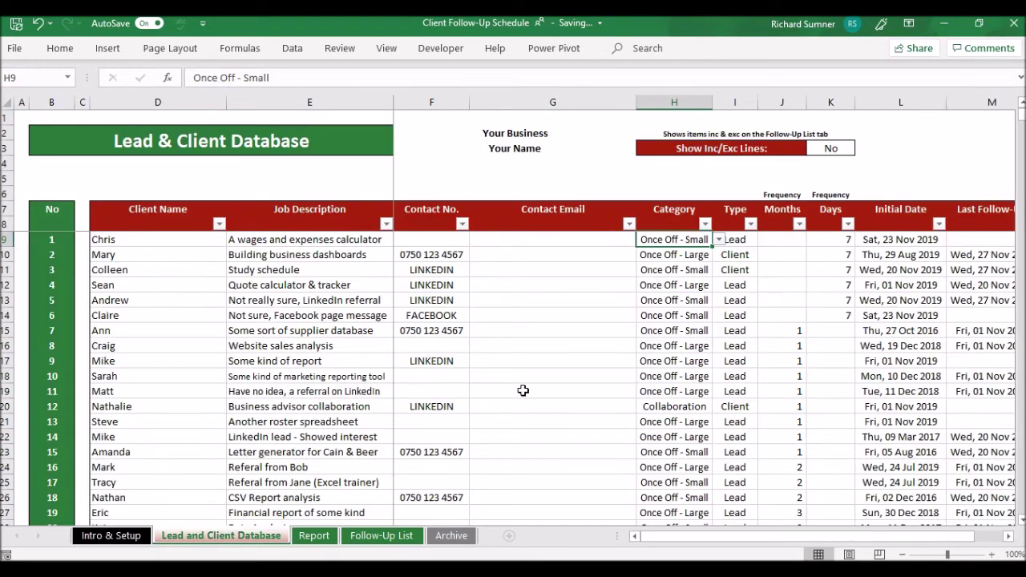
# Step: Check the choices available for the first record's Type and look at its frequency in months
pyautogui.click(735, 241)
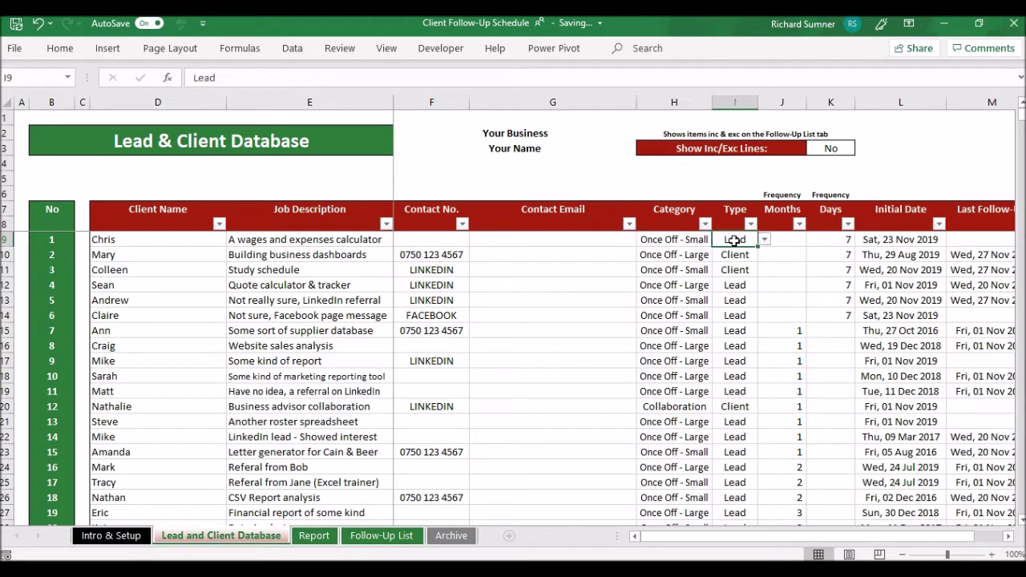
pyautogui.click(781, 241)
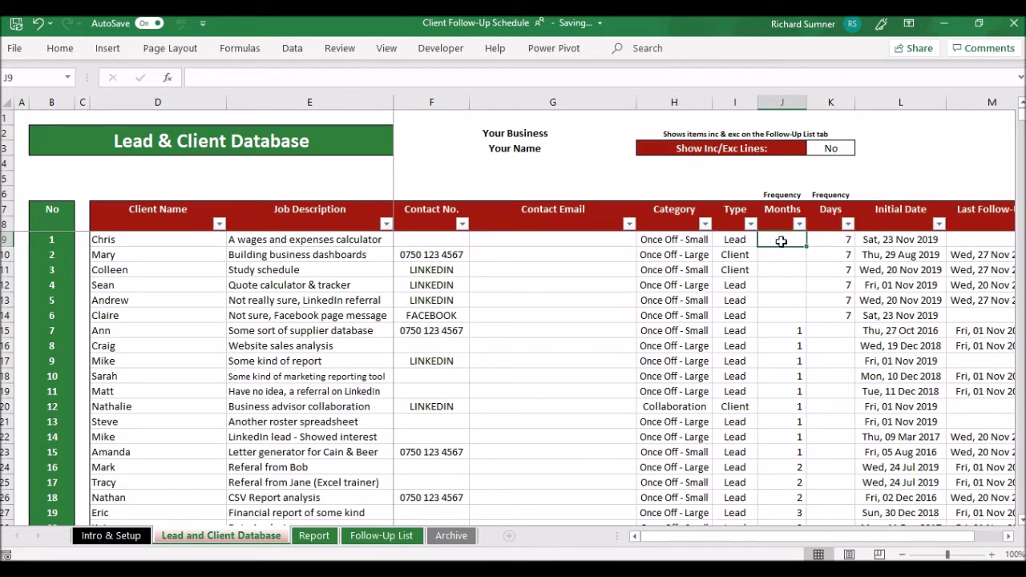
pyautogui.moveTo(752, 241); pyautogui.dragTo(764, 247)
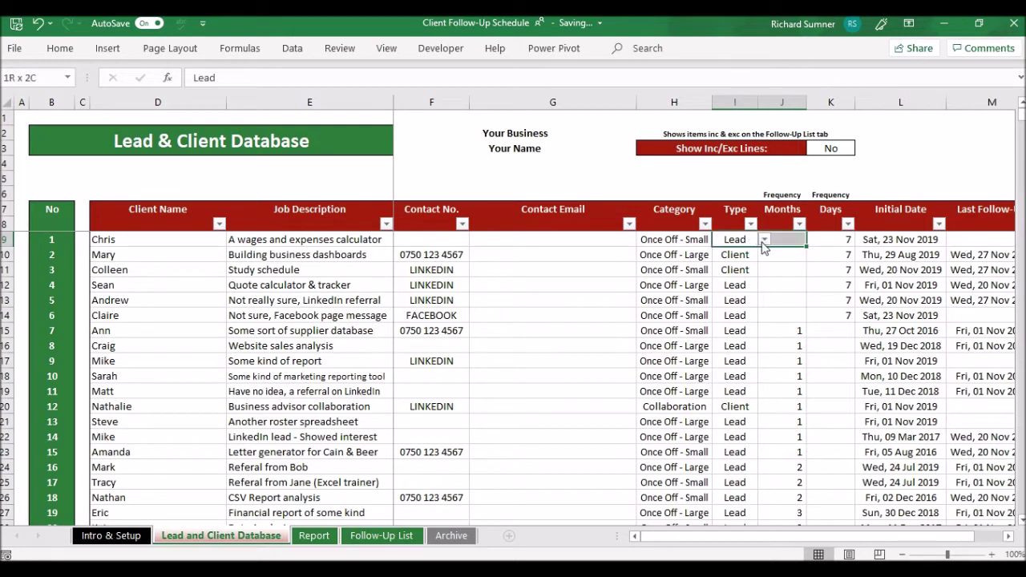
pyautogui.click(763, 242)
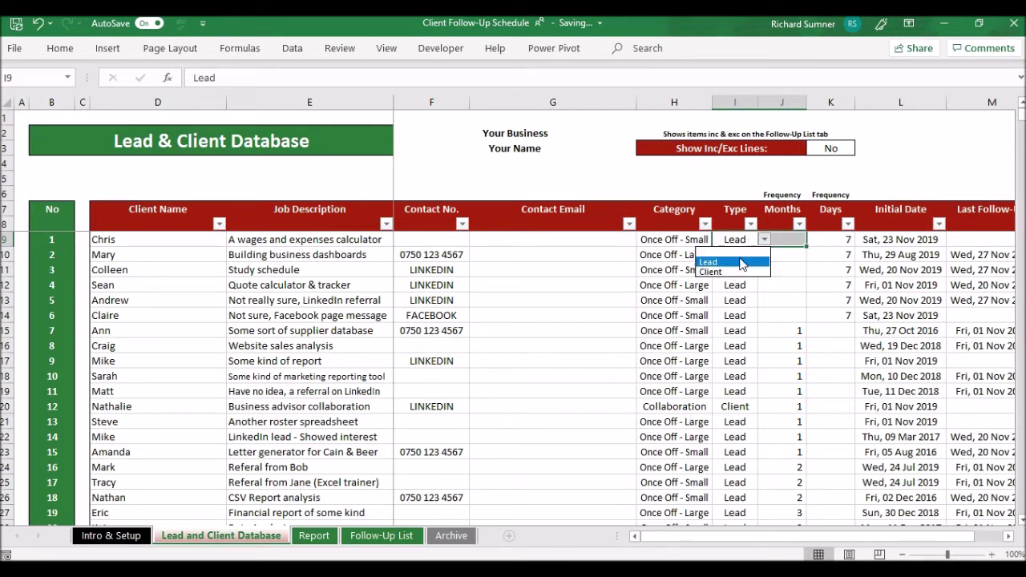
pyautogui.click(796, 239)
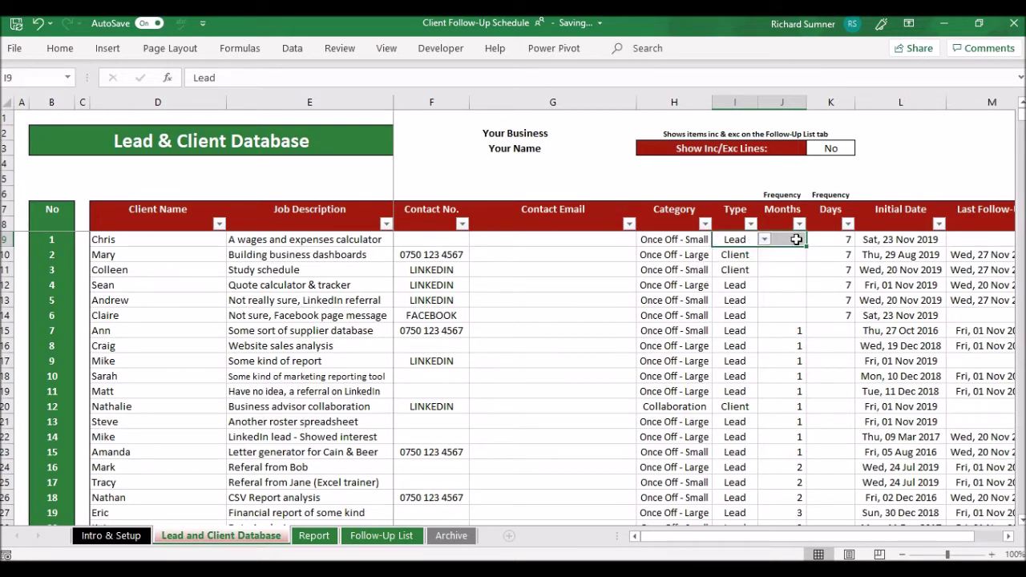
pyautogui.click(796, 239)
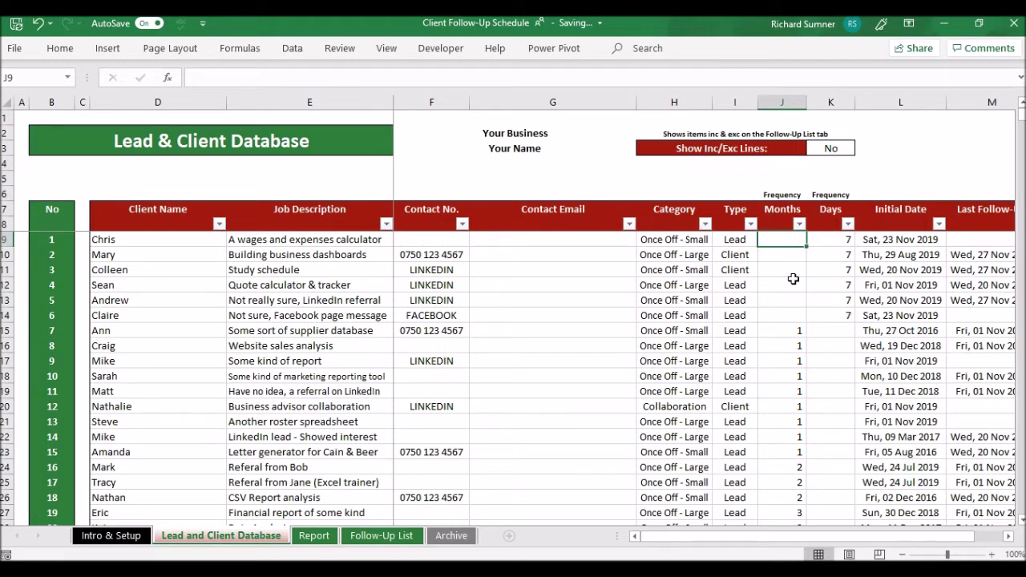
# Step: Examine the Frequency Months and Days columns for the first few records
pyautogui.press('Right')
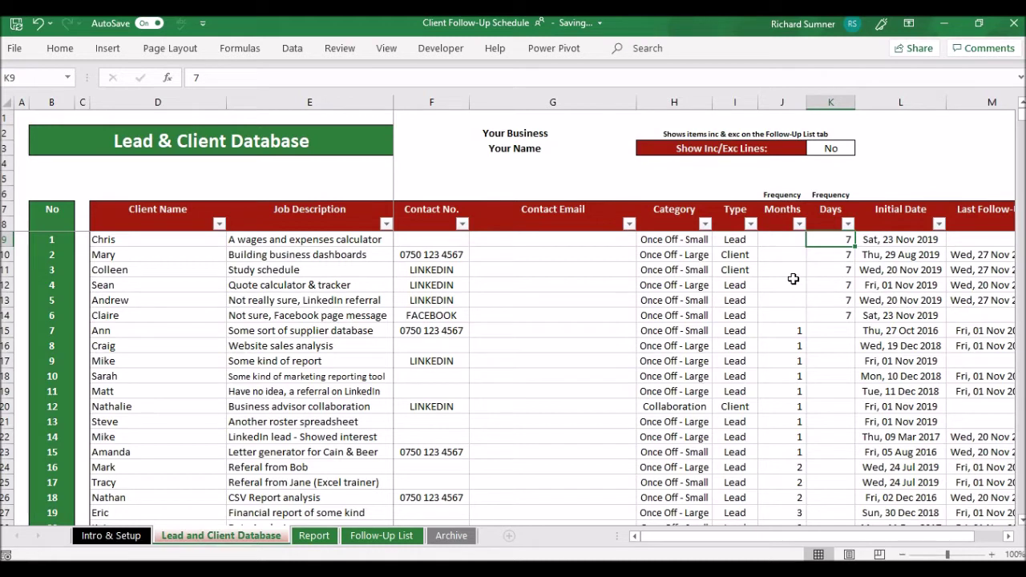
pyautogui.press('Left')
pyautogui.press('Down')
pyautogui.press('Down')
pyautogui.press('Down')
pyautogui.press('Down')
pyautogui.press('Down')
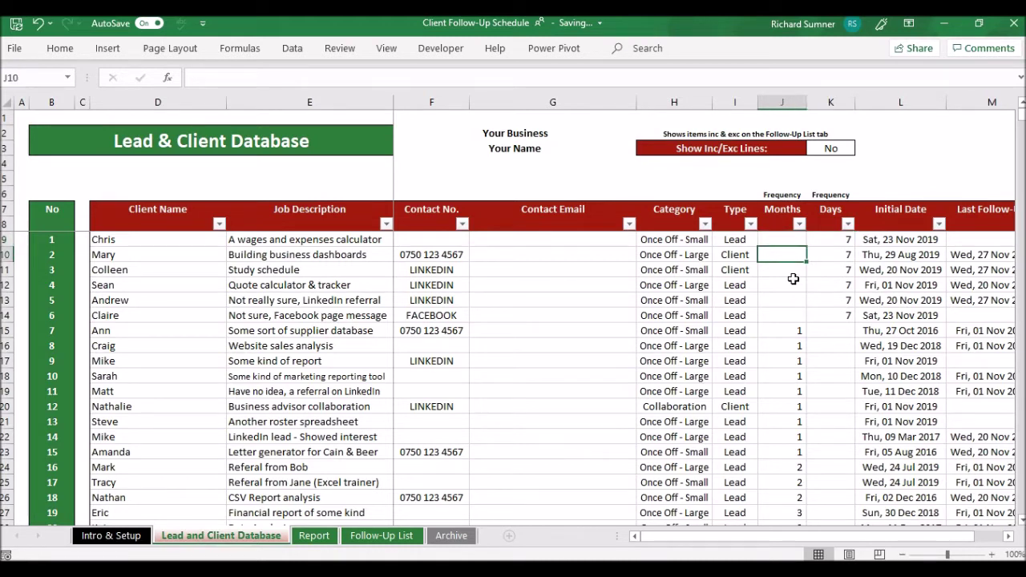
pyautogui.press('Up')
pyautogui.press('Up')
pyautogui.press('Up')
pyautogui.press('Up')
pyautogui.press('Up')
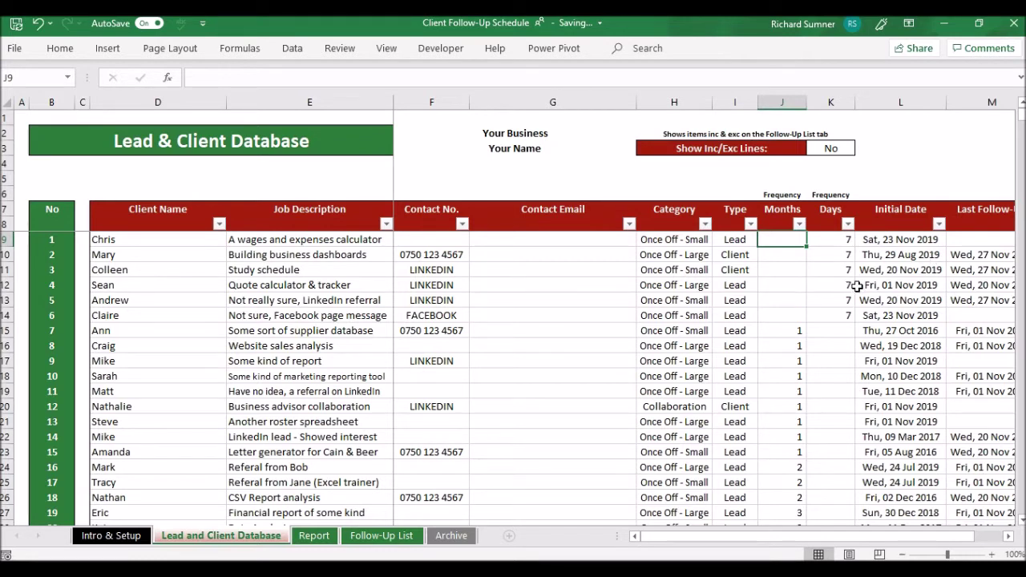
# Step: Look across the first record from the frequency fields through Initial Date and Last Follow-Up to the Over-Ride Next Follow-Up
pyautogui.press('Right')
pyautogui.press('Left')
pyautogui.press('Right')
pyautogui.press('Right')
pyautogui.press('Left')
pyautogui.press('Right')
pyautogui.press('Right')
pyautogui.press('Right')
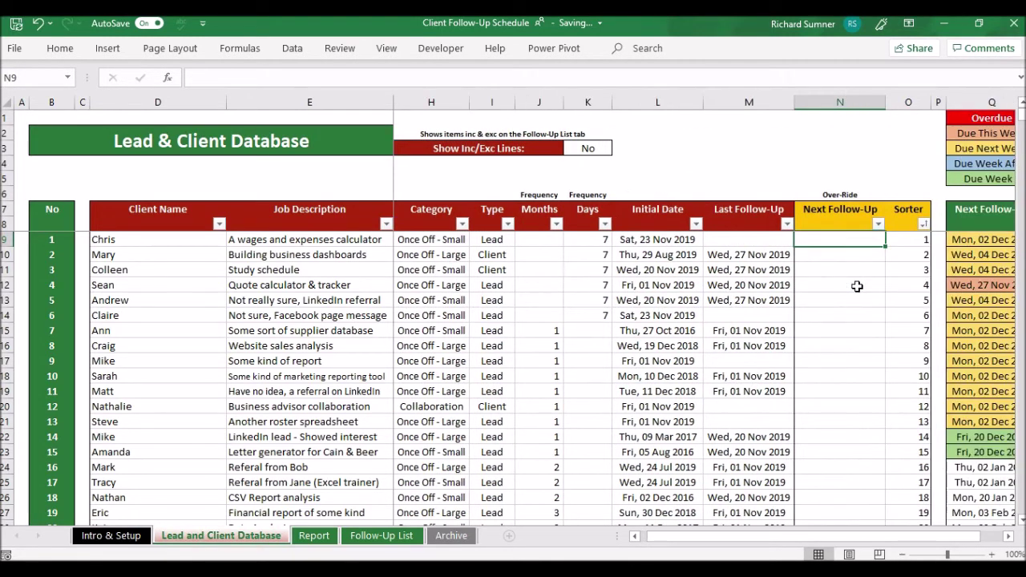
# Step: Clear the contents of the whole Sorter column, from the first record down to record 5000
pyautogui.click(904, 241)
pyautogui.hotkey('ctrl', 'shift', 'Down')
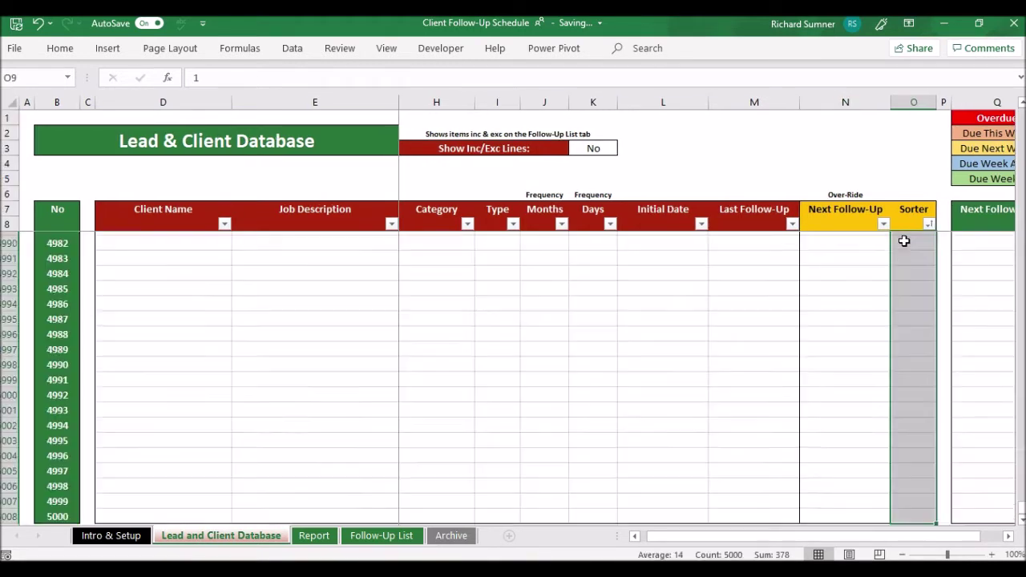
pyautogui.rightClick(904, 241)
pyautogui.click(803, 350)
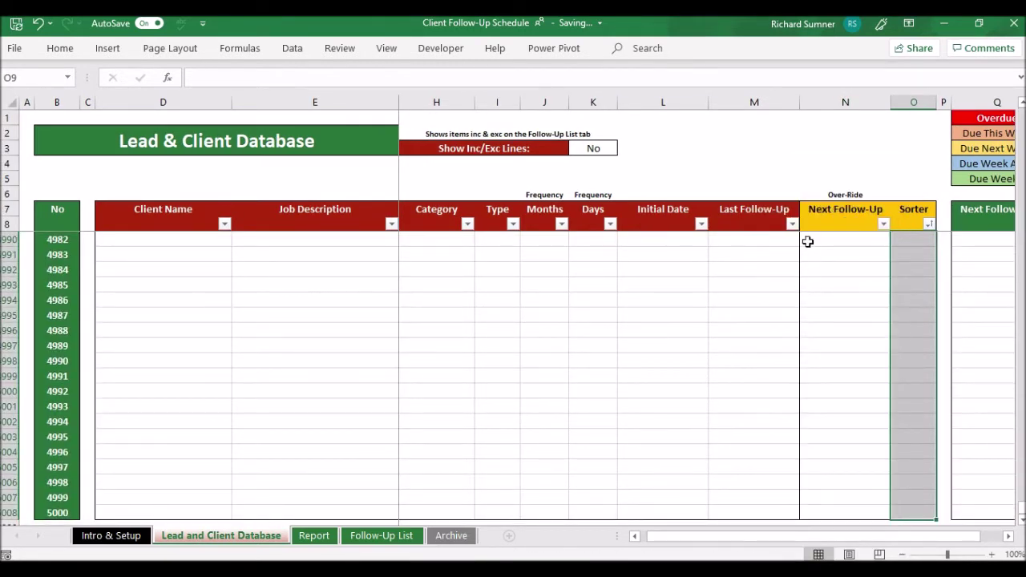
# Step: Go back to the first record and look over its Last Follow-Up and Initial Date fields
pyautogui.click(808, 232)
pyautogui.hotkey('ctrl', 'Up')
pyautogui.press('Left')
pyautogui.press('Left')
pyautogui.press('Left')
pyautogui.press('Right')
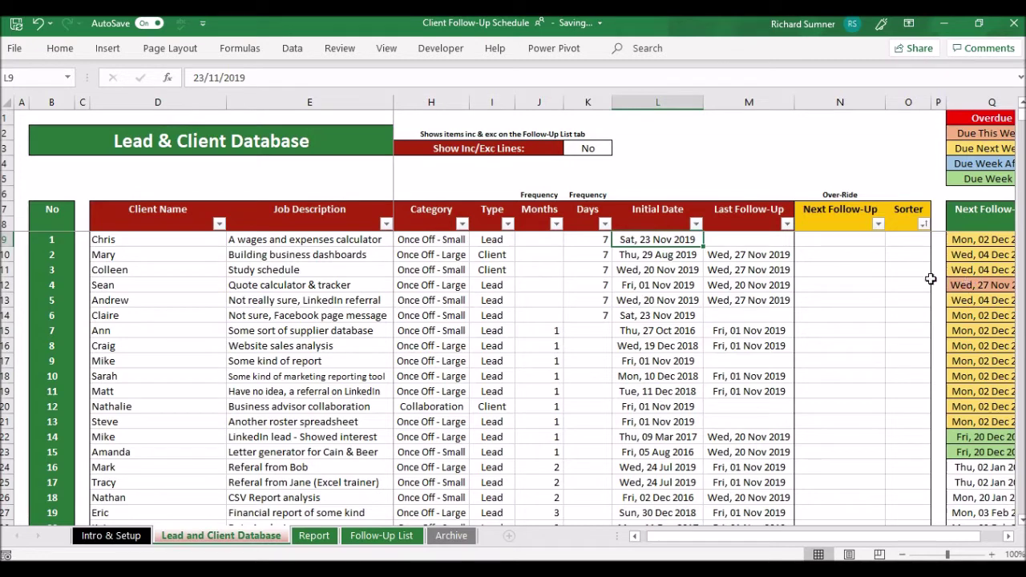
# Step: Set the Last Follow-Up date of record 4 to 27 Nov, bringing its calculated Next Follow-Up into view
pyautogui.click(766, 287)
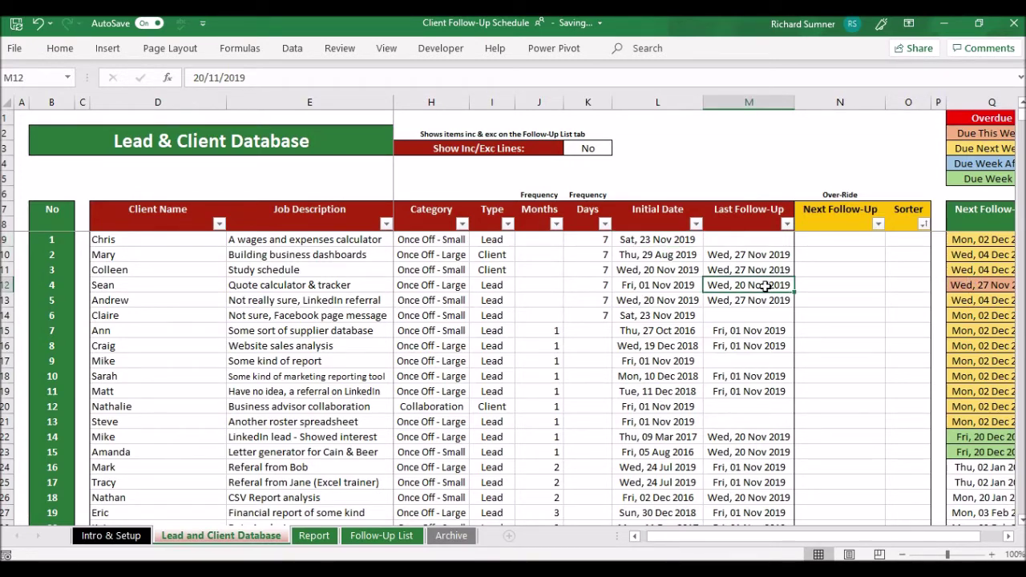
pyautogui.write('2')
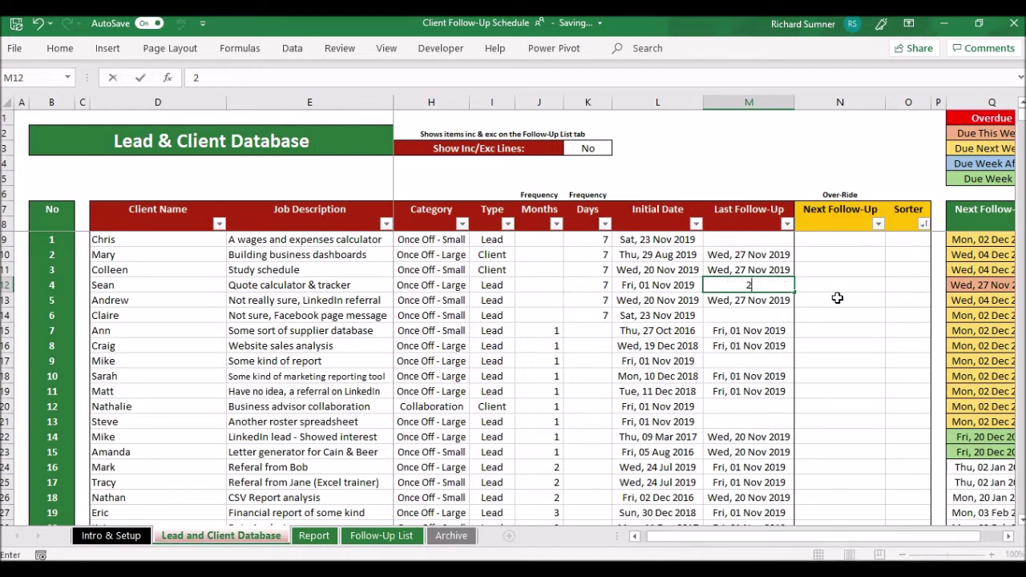
pyautogui.write('7 nov')
pyautogui.moveTo(959, 535); pyautogui.dragTo(969, 535)
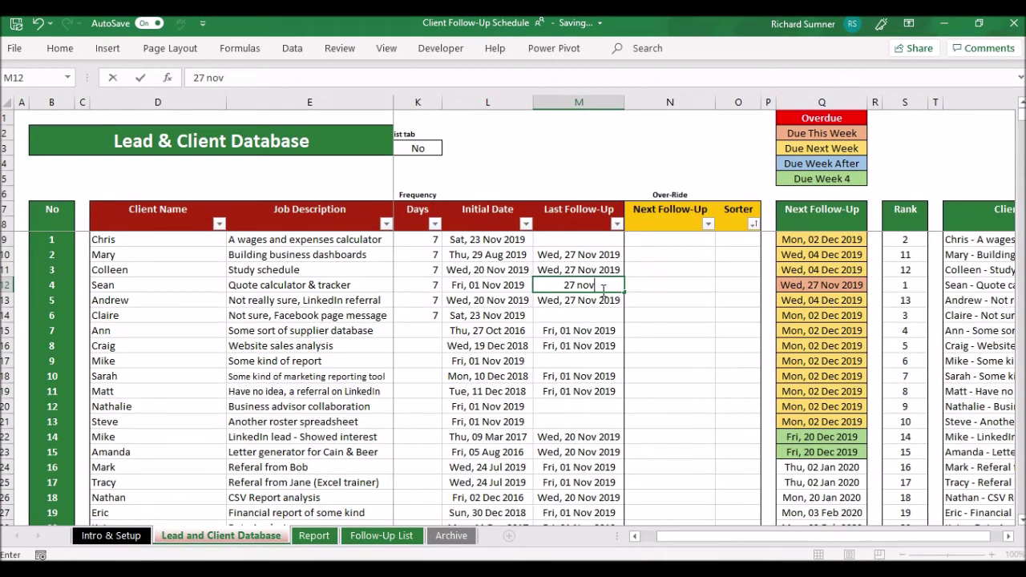
pyautogui.press('Return')
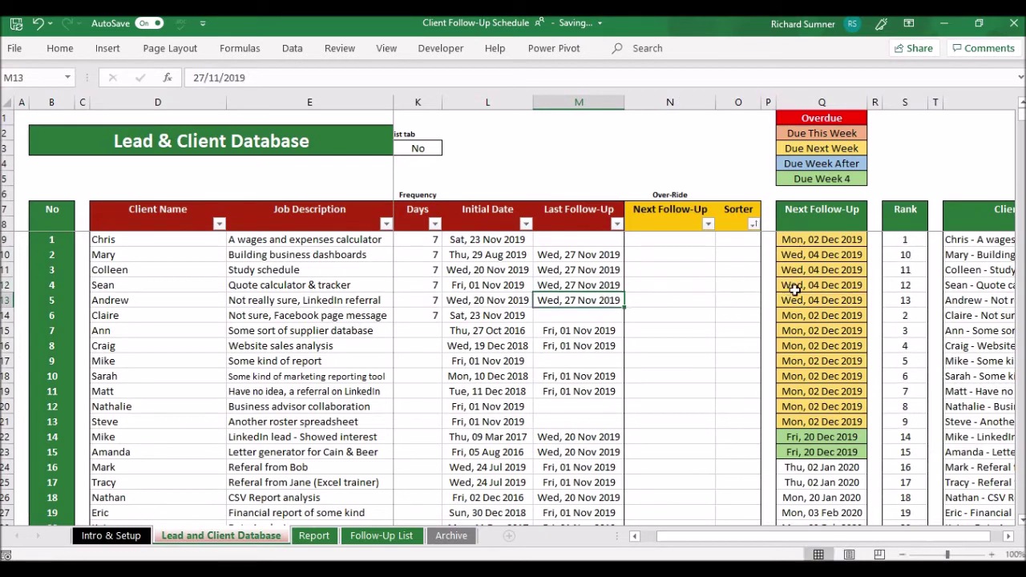
# Step: Clear the Last Follow-Up date of record 4, then undo both the clearing and the date change before it
pyautogui.click(593, 287)
pyautogui.press('Delete')
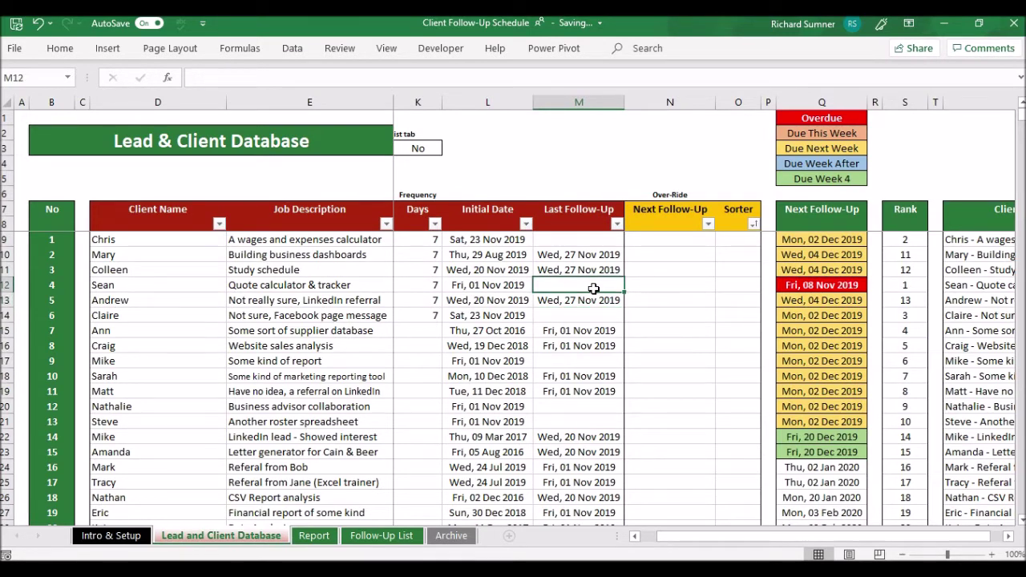
pyautogui.click(38, 26)
pyautogui.click(39, 26)
# Step: Examine record 4's Over-Ride Next Follow-Up field and its calculated Next Follow-Up date
pyautogui.click(666, 297)
pyautogui.press('Up')
pyautogui.press('Up')
pyautogui.press('Up')
pyautogui.press('Up')
pyautogui.press('Up')
pyautogui.press('Up')
pyautogui.press('Up')
pyautogui.press('Up')
pyautogui.press('Up')
pyautogui.press('Up')
pyautogui.press('Up')
pyautogui.press('Left')
pyautogui.press('Left')
pyautogui.press('Left')
pyautogui.hotkey('ctrl', 'shift', '0')
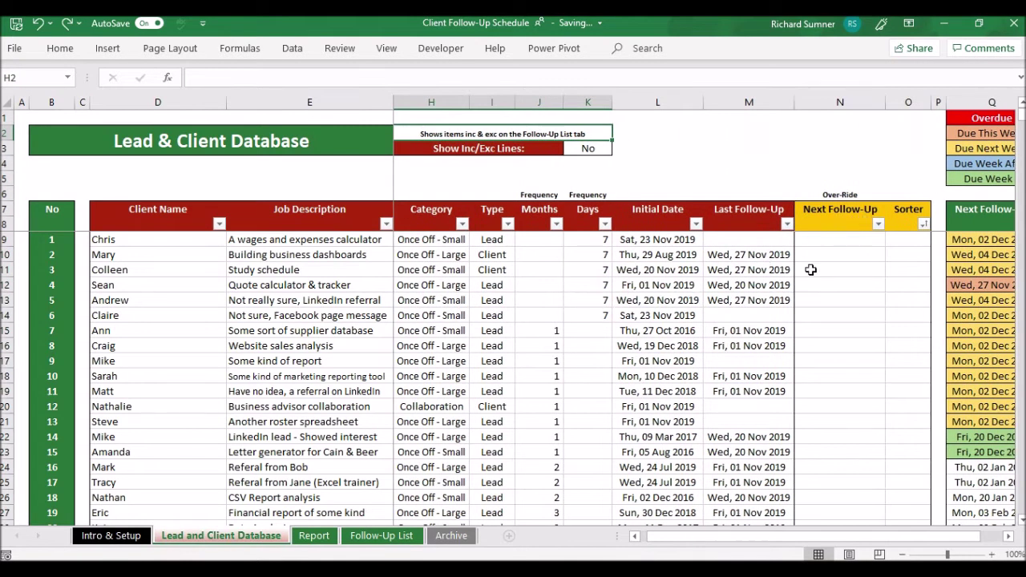
pyautogui.click(838, 279)
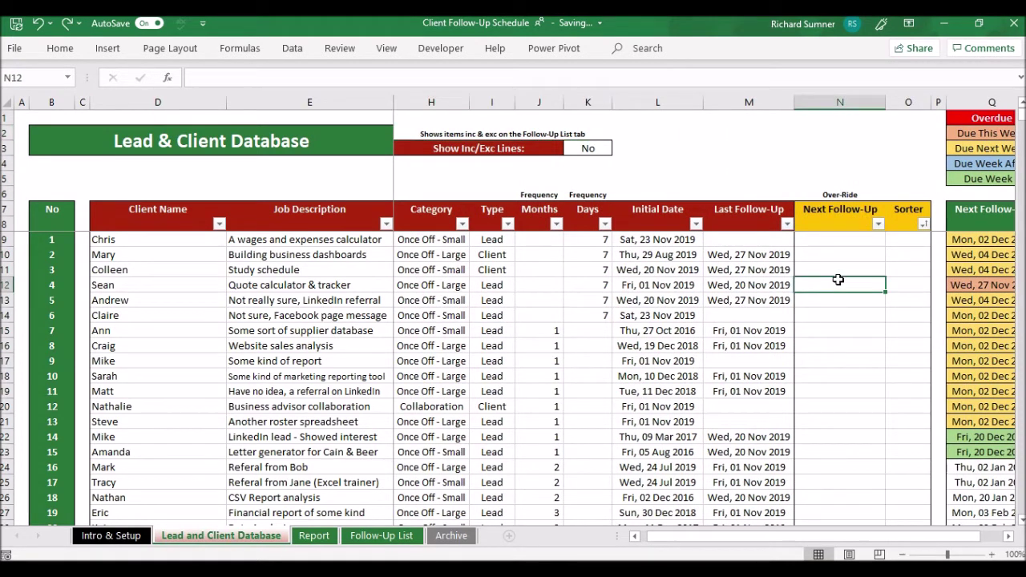
pyautogui.press('Right')
pyautogui.press('Right')
pyautogui.press('Right')
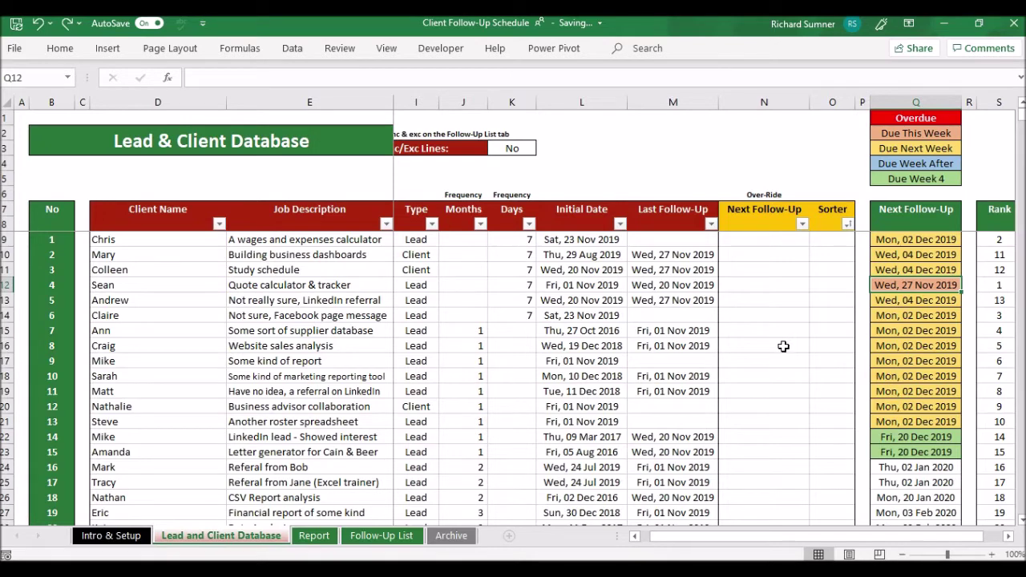
# Step: Enter 3 Dec as the Over-Ride Next Follow-Up date for record 7
pyautogui.click(760, 330)
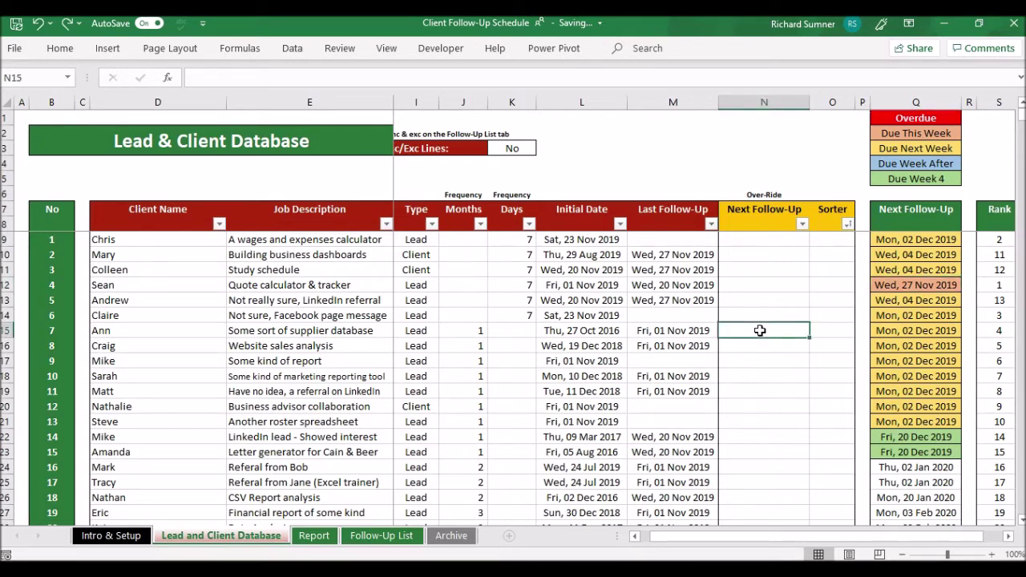
pyautogui.write('3 Dec')
pyautogui.press('Return')
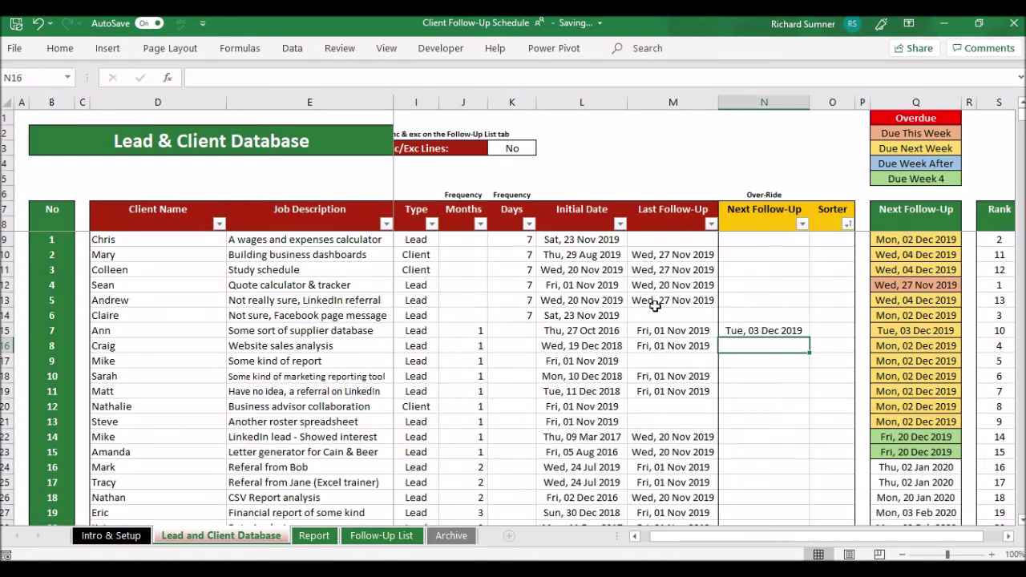
# Step: Compare record 7's Last Follow-Up with its override date, then clear the override
pyautogui.click(662, 331)
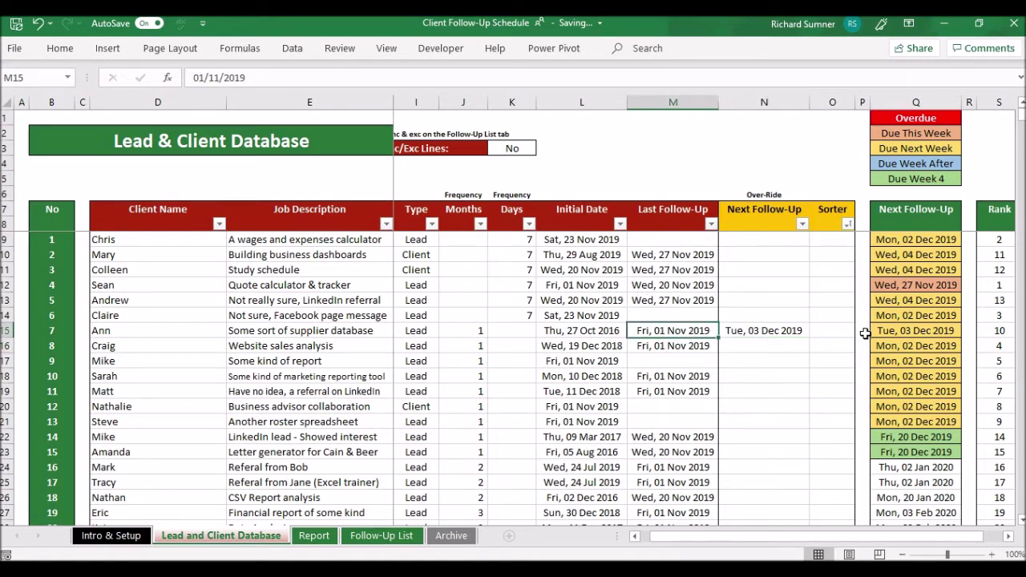
pyautogui.click(781, 331)
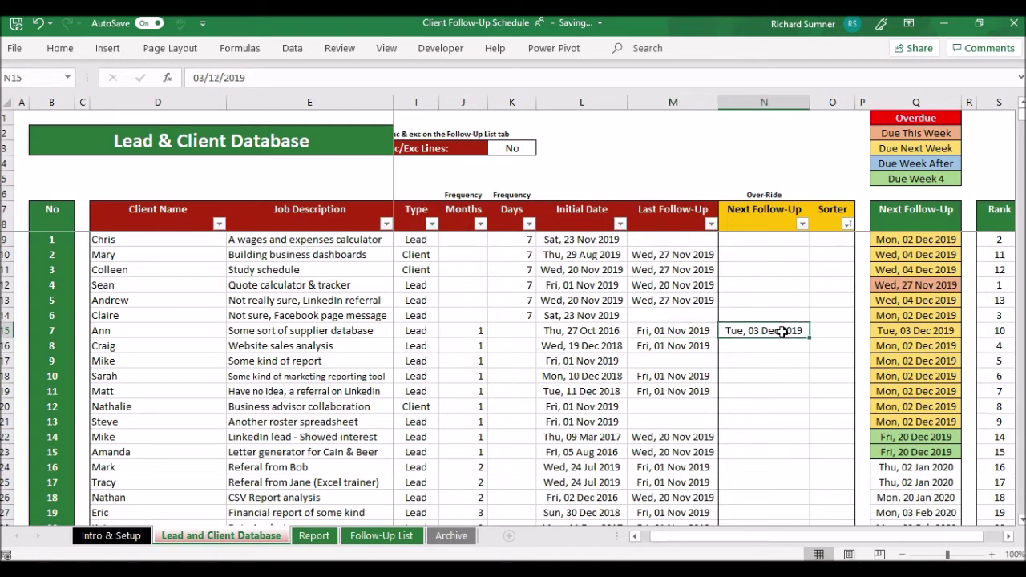
pyautogui.press('BackSpace')
pyautogui.press('Return')
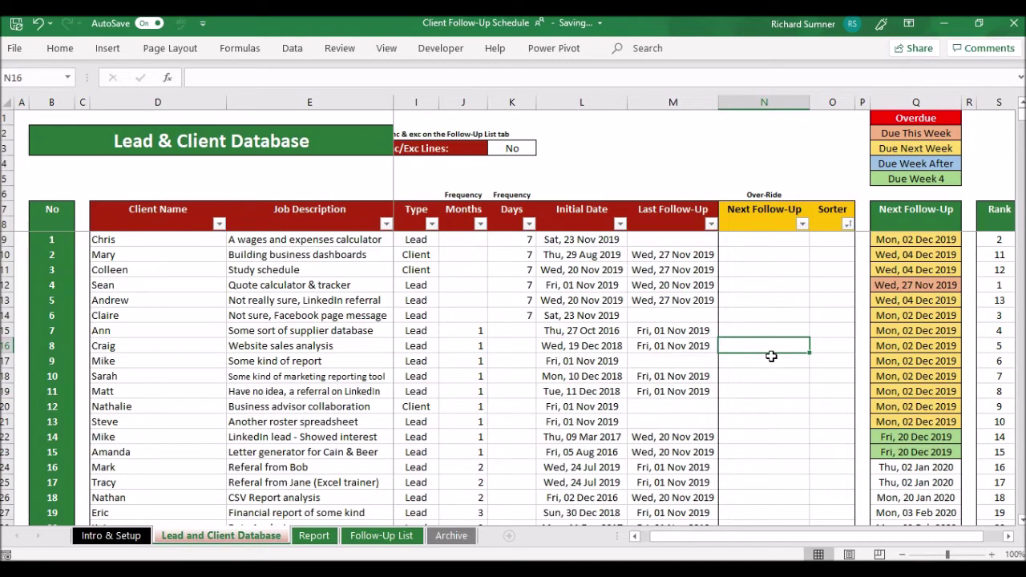
# Step: Follow record 8 from Last Follow-Up through the calculated Next Follow-Up and Rank to the Client Name - Job Description Combination
pyautogui.click(655, 346)
pyautogui.press('Right')
pyautogui.press('Right')
pyautogui.press('Right')
pyautogui.press('Right')
pyautogui.press('Right')
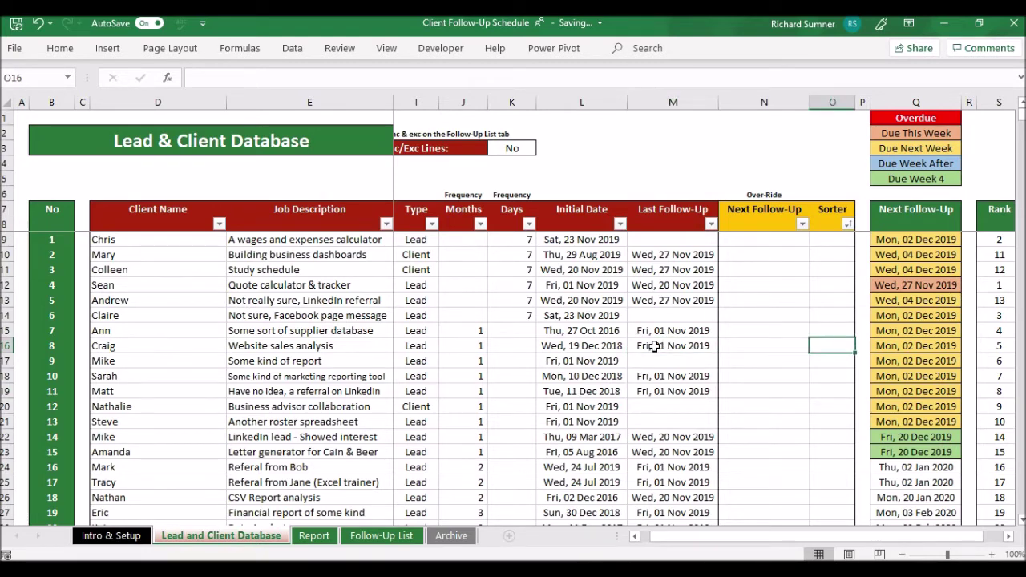
pyautogui.press('Right')
pyautogui.press('Right')
pyautogui.press('Right')
pyautogui.press('Right')
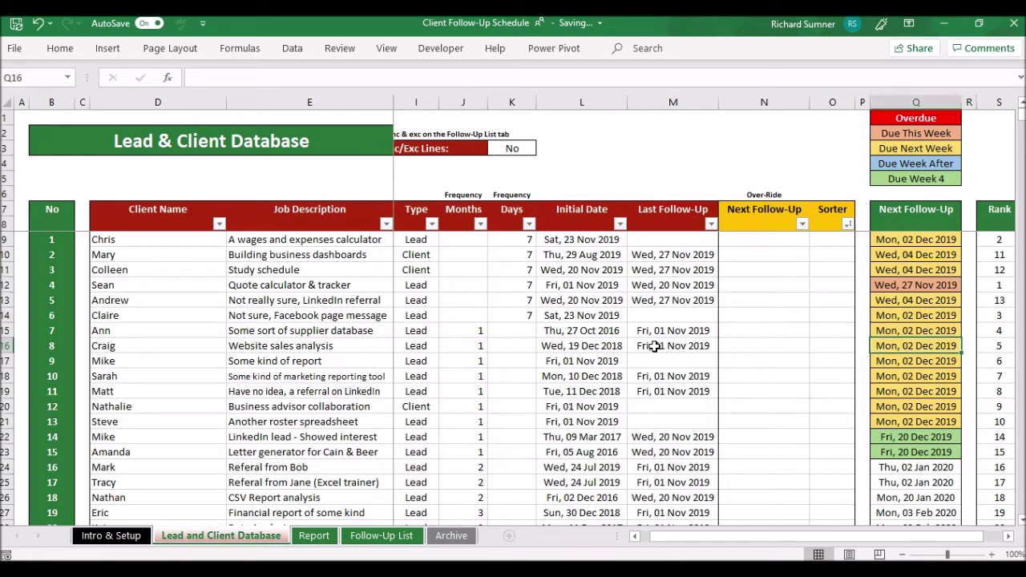
pyautogui.press('Left')
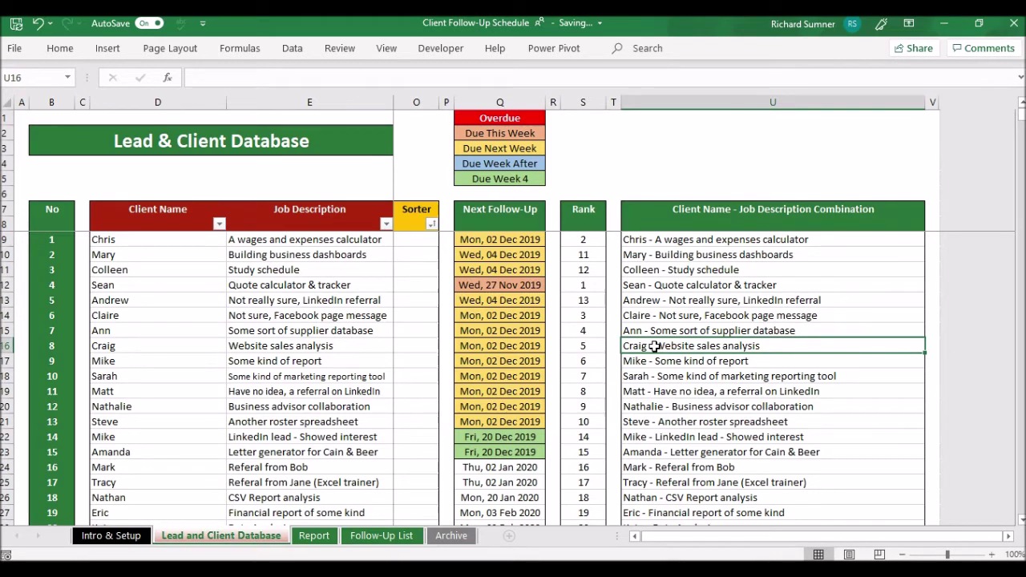
pyautogui.press('Left')
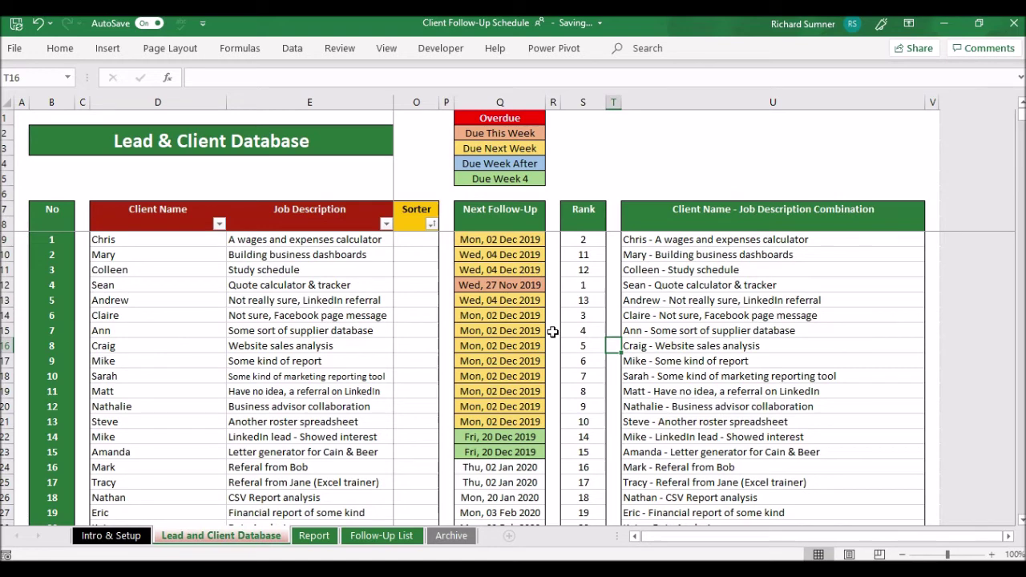
# Step: Examine the Rank column alongside the Next Follow-Up dates, finishing at the Rank heading
pyautogui.press('Left')
pyautogui.press('Left')
pyautogui.press('Left')
pyautogui.press('Left')
pyautogui.press('Right')
pyautogui.press('Right')
pyautogui.press('Right')
pyautogui.press('Up')
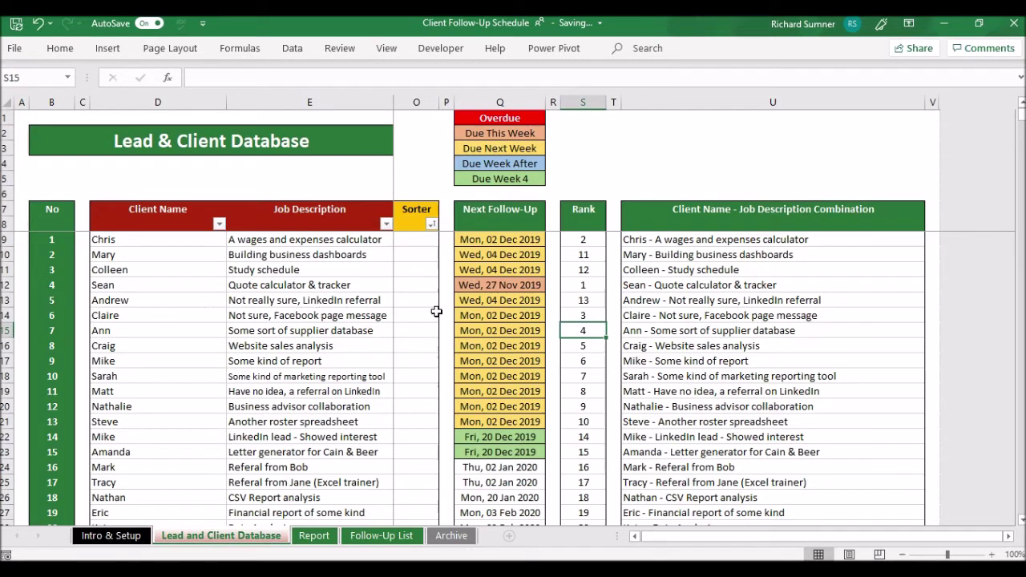
pyautogui.click(595, 228)
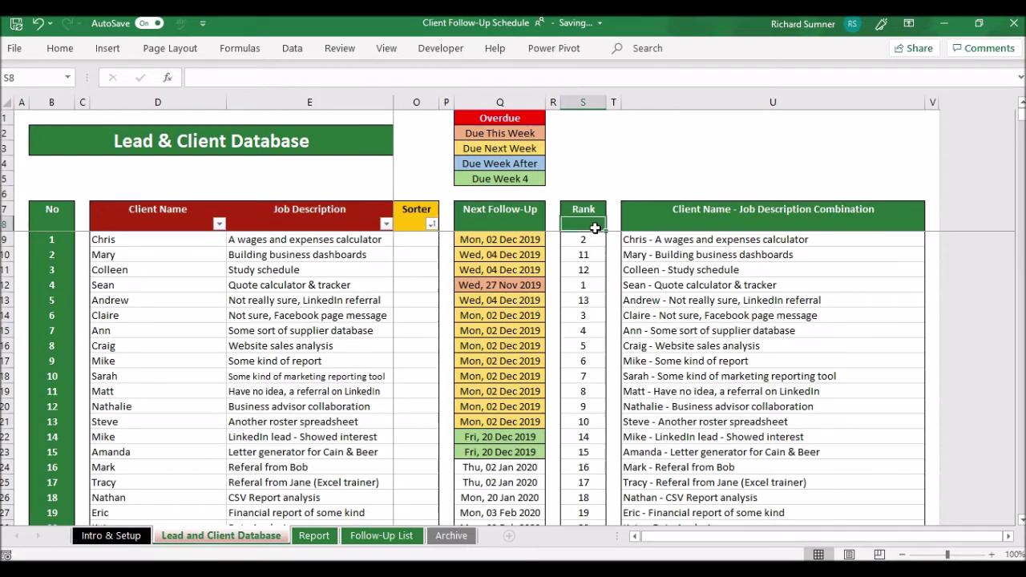
# Step: Compare record 4's Last Follow-Up, Next Follow-Up and Rank, then check the ranks of the records above it
pyautogui.press('Down')
pyautogui.press('Down')
pyautogui.press('Down')
pyautogui.press('Down')
pyautogui.press('Left')
pyautogui.press('Left')
pyautogui.press('Left')
pyautogui.press('Left')
pyautogui.press('Left')
pyautogui.press('Left')
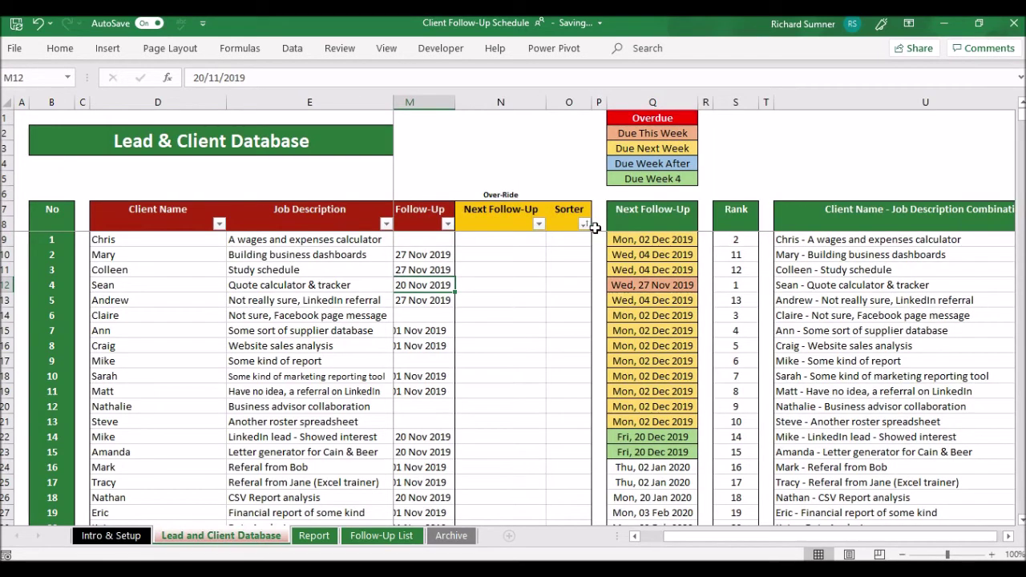
pyautogui.press('Right')
pyautogui.press('Right')
pyautogui.press('Right')
pyautogui.press('Right')
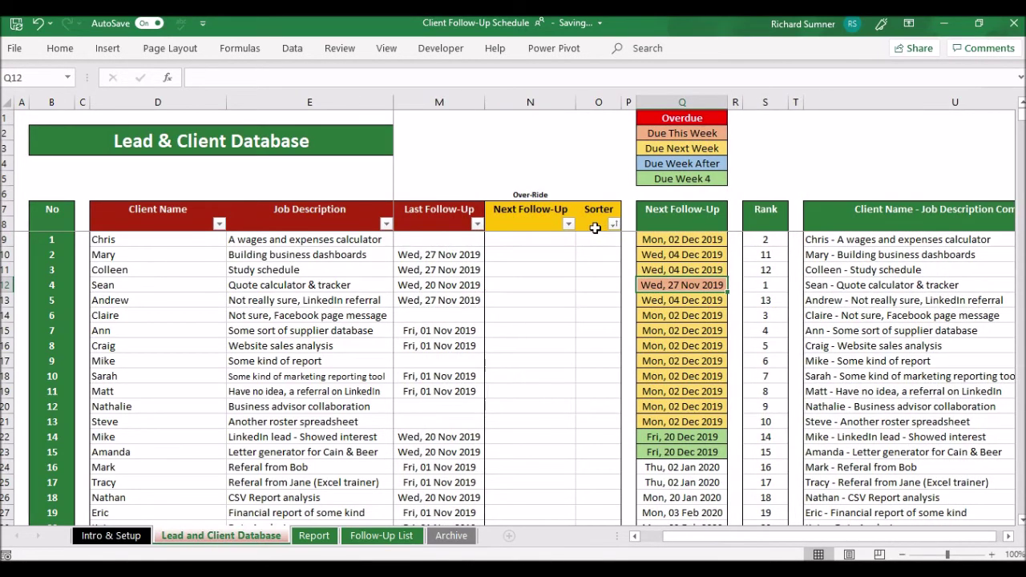
pyautogui.press('Right')
pyautogui.press('Right')
pyautogui.press('Up')
pyautogui.press('Up')
pyautogui.press('Up')
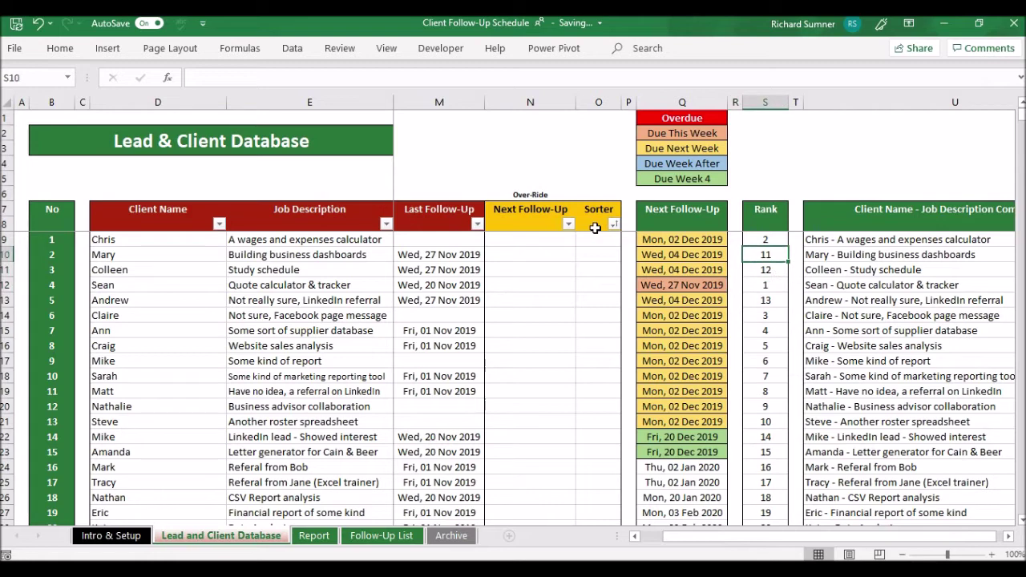
# Step: Check the Rank values below record 2, then return to the empty top row above the Last Follow-Up heading
pyautogui.press('Down')
pyautogui.press('Down')
pyautogui.press('Down')
pyautogui.press('Down')
pyautogui.press('Up')
pyautogui.press('Up')
pyautogui.press('Up')
pyautogui.press('Up')
pyautogui.press('Up')
pyautogui.press('Up')
pyautogui.press('Up')
pyautogui.press('Up')
pyautogui.press('Up')
pyautogui.press('Up')
pyautogui.press('Up')
pyautogui.press('Up')
pyautogui.press('Left')
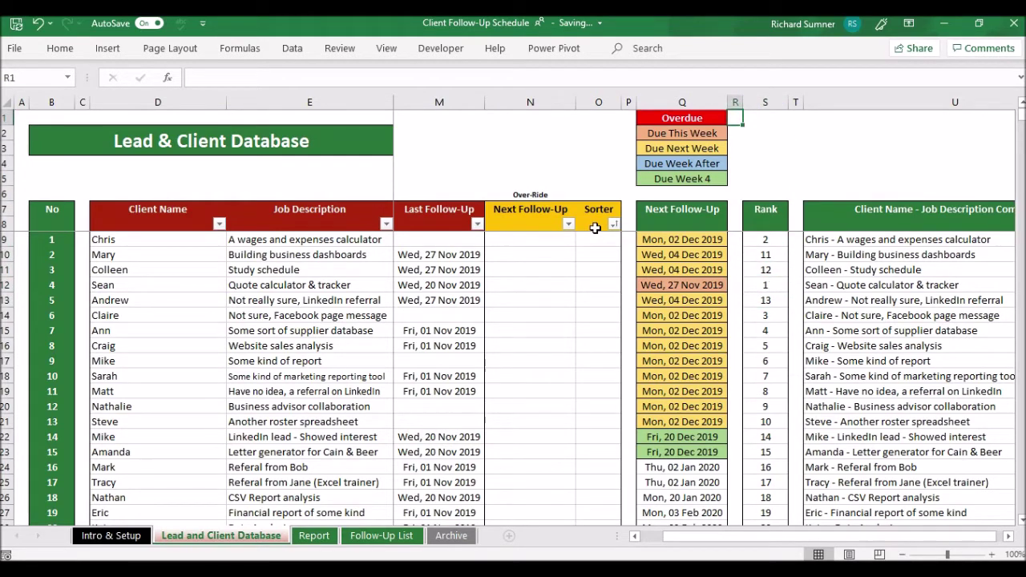
pyautogui.press('Left')
pyautogui.press('Left')
pyautogui.press('Left')
pyautogui.press('Left')
pyautogui.press('Left')
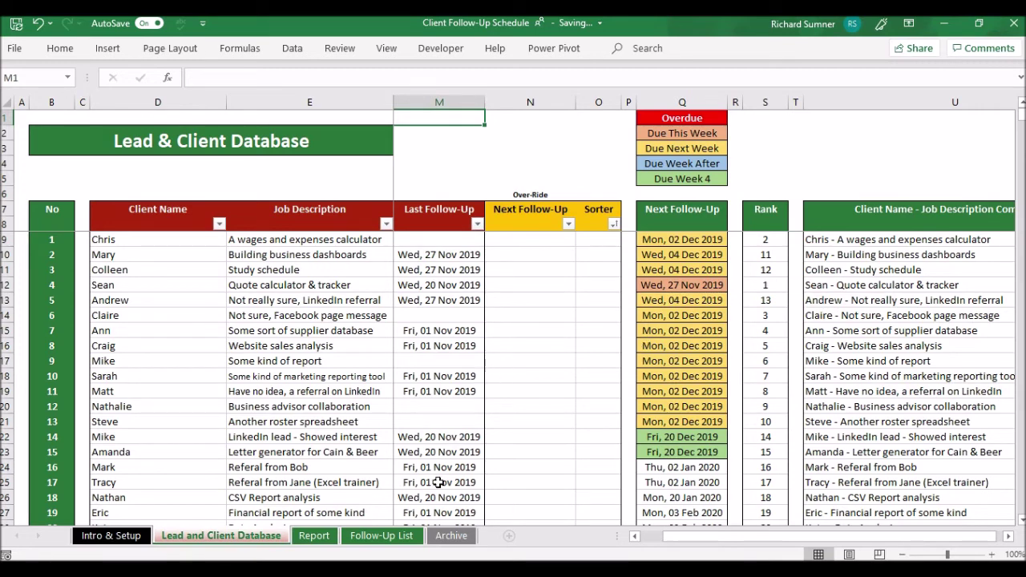
# Step: Compare the Follow-Up List sheet with the Lead and Client Database, then review the follow-up list through to its final record
pyautogui.click(382, 537)
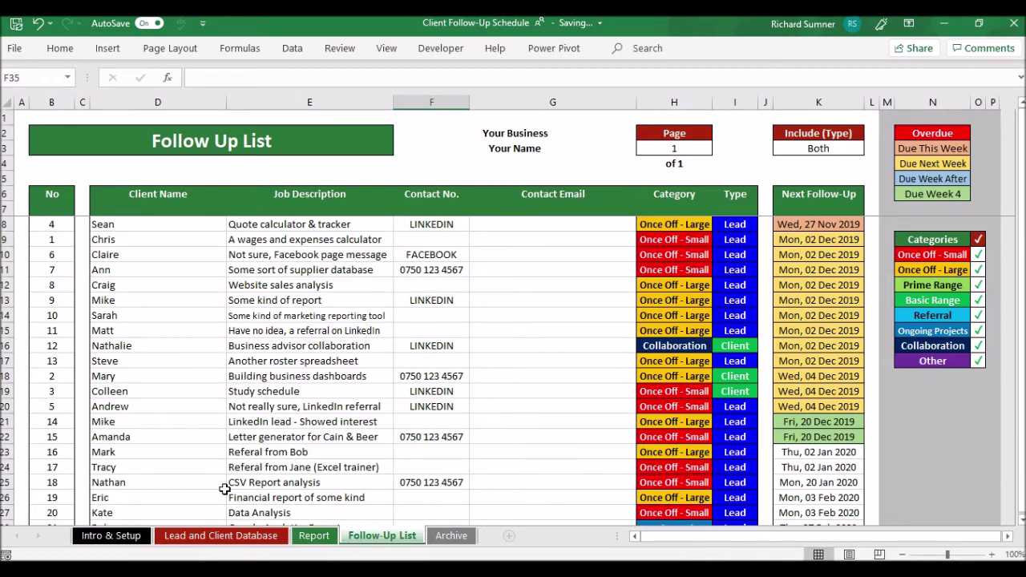
pyautogui.click(198, 544)
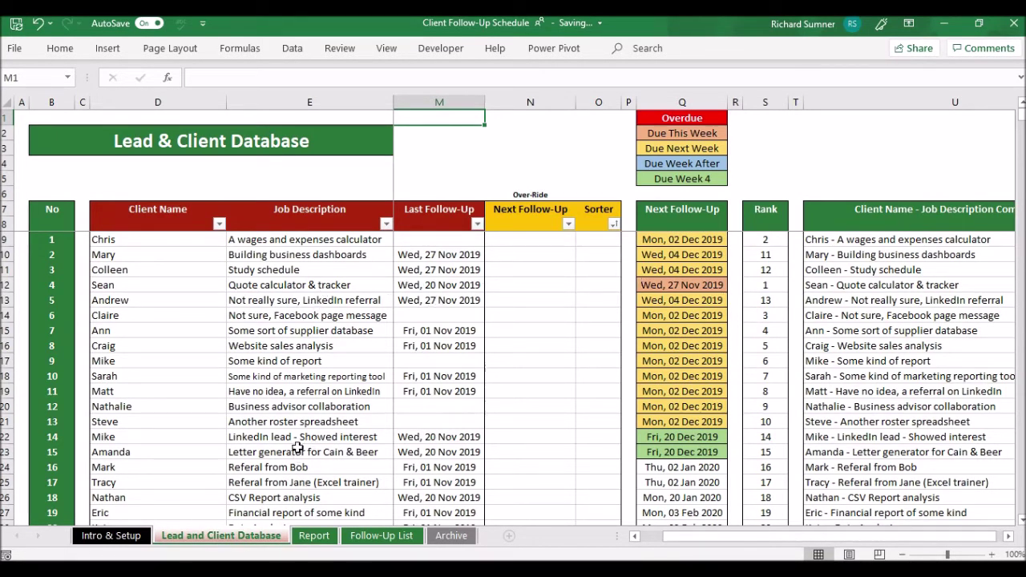
pyautogui.click(385, 535)
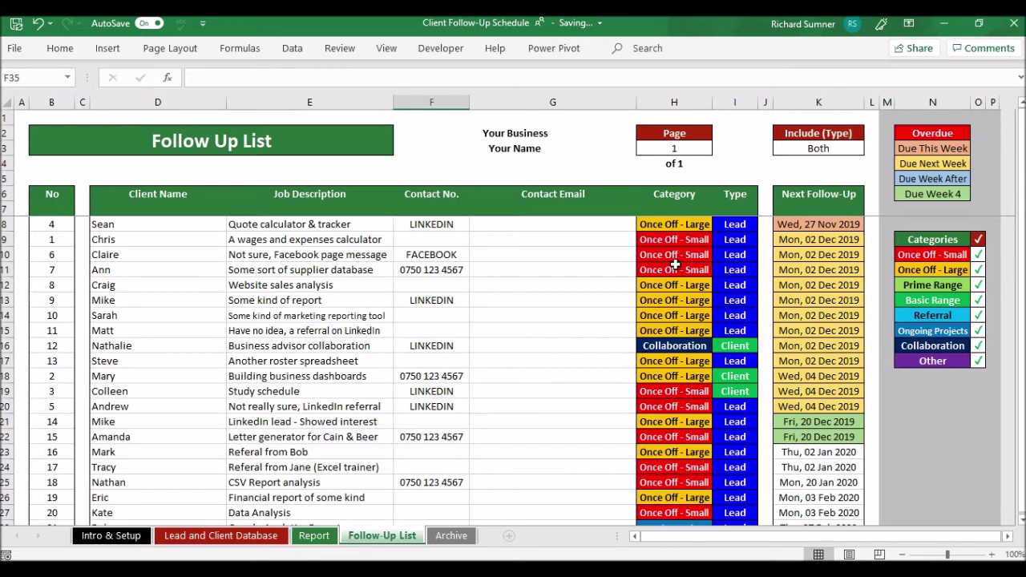
pyautogui.scroll(-5, 676, 265)
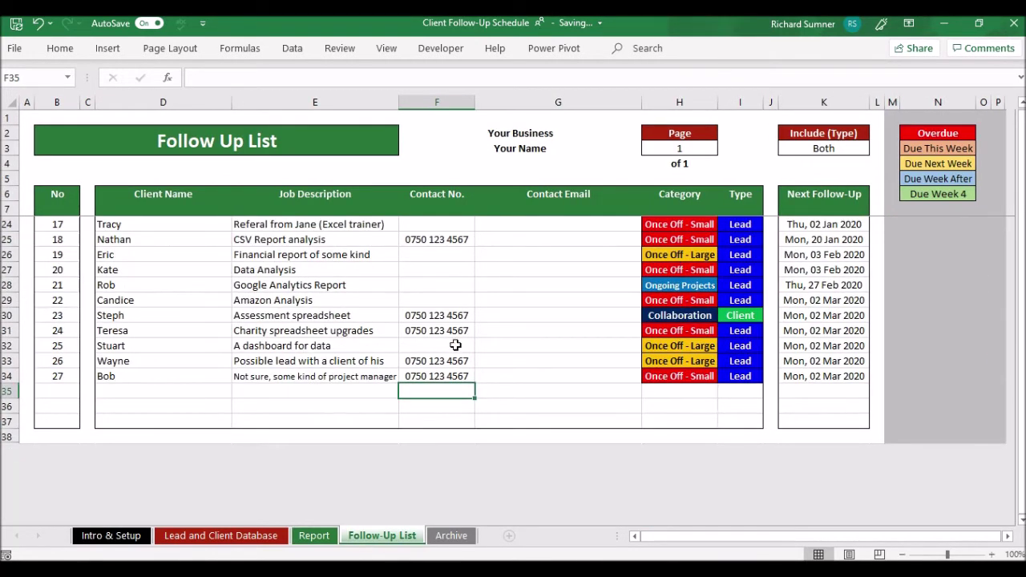
pyautogui.scroll(5, 618, 383)
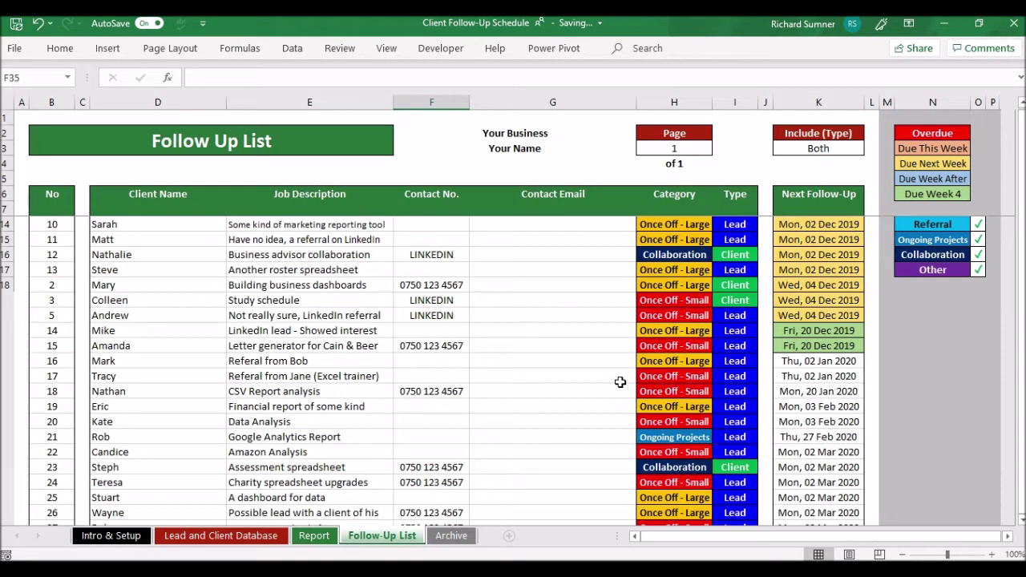
# Step: Set the Follow Up List's page number to 2, then set it back to 1
pyautogui.click(685, 149)
pyautogui.write('2')
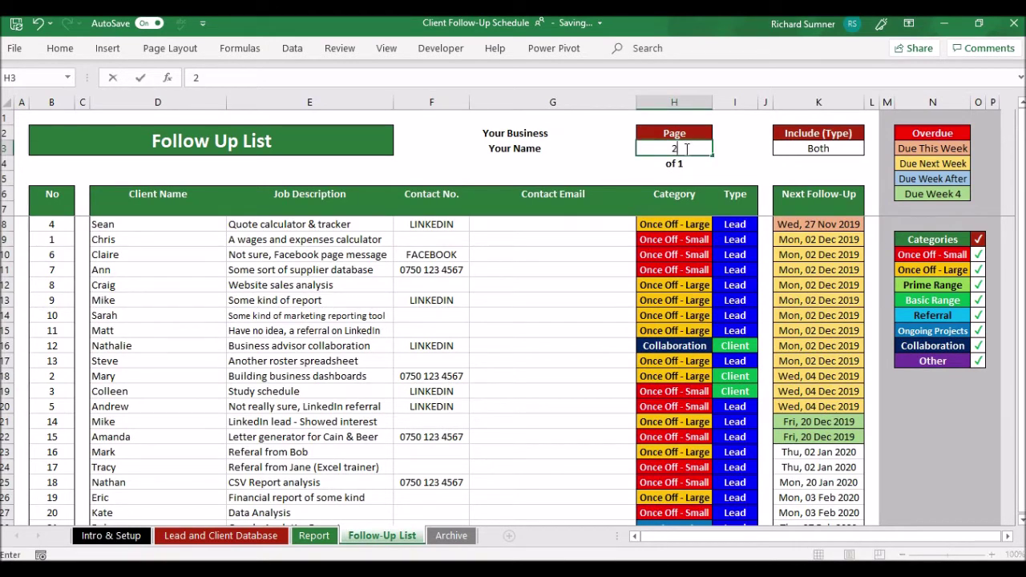
pyautogui.press('Return')
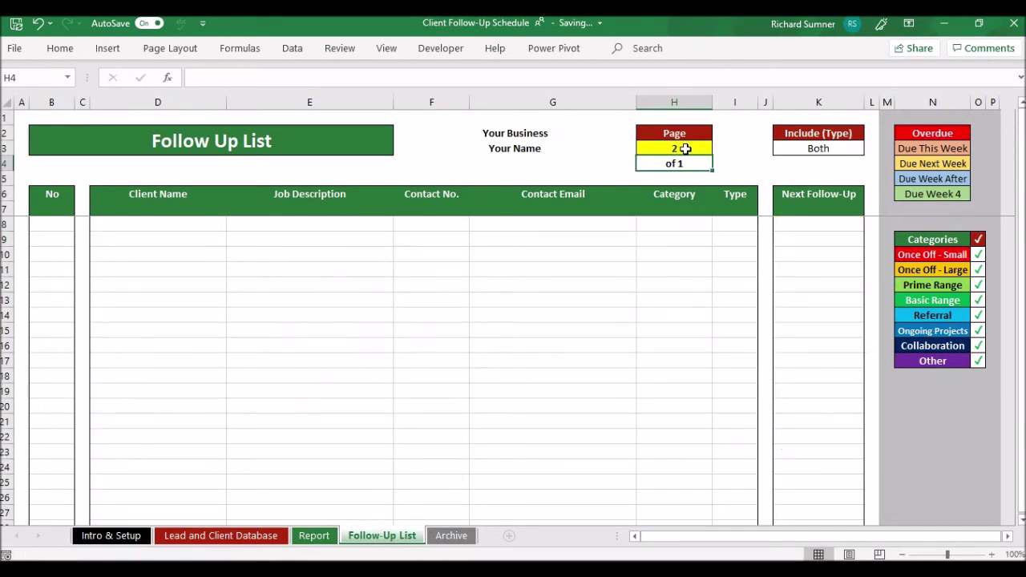
pyautogui.click(685, 150)
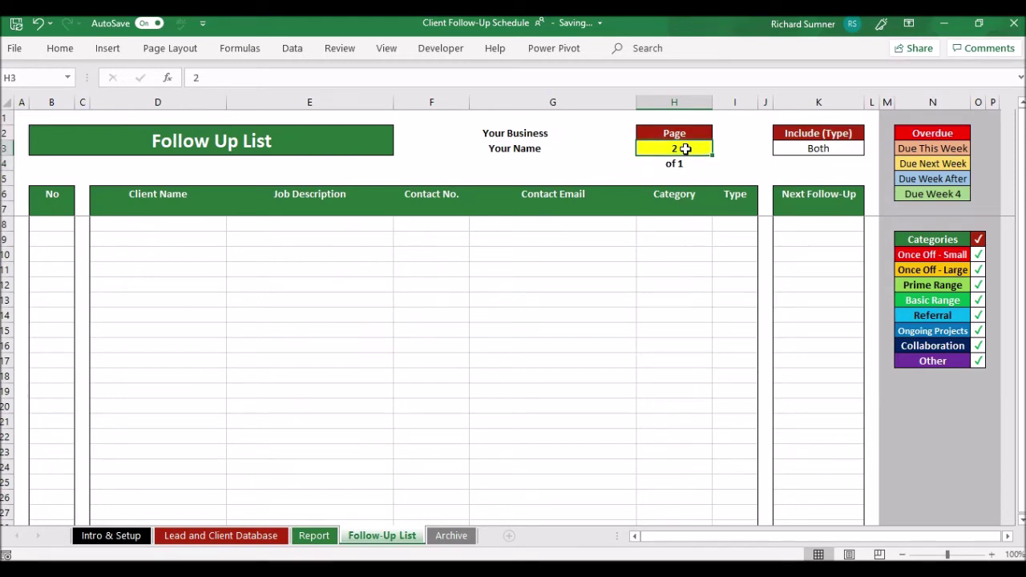
pyautogui.write('1')
pyautogui.press('Return')
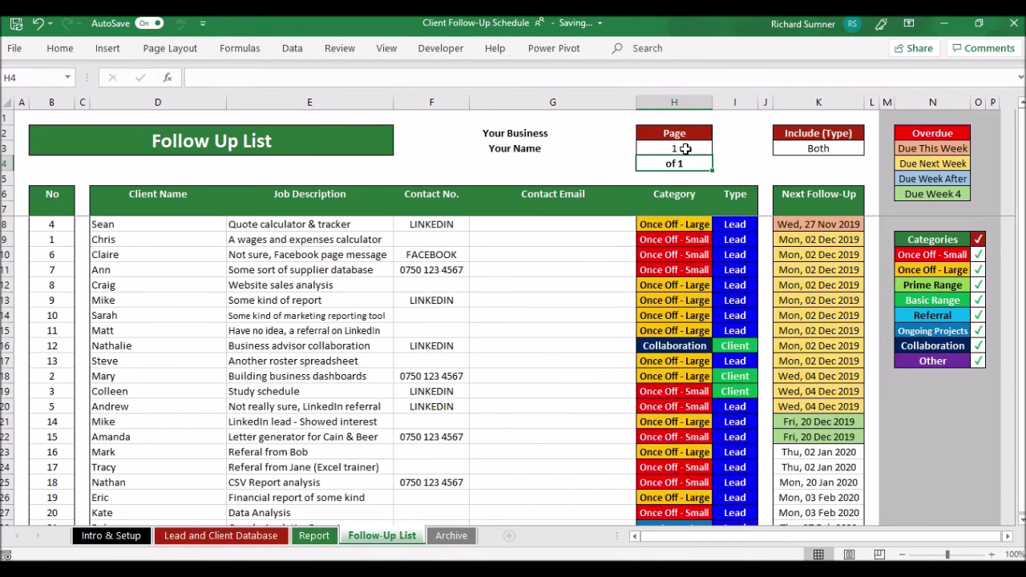
# Step: Try the Include (Type) filter with Leads Only and Clients Only, then restore it to Both
pyautogui.click(808, 152)
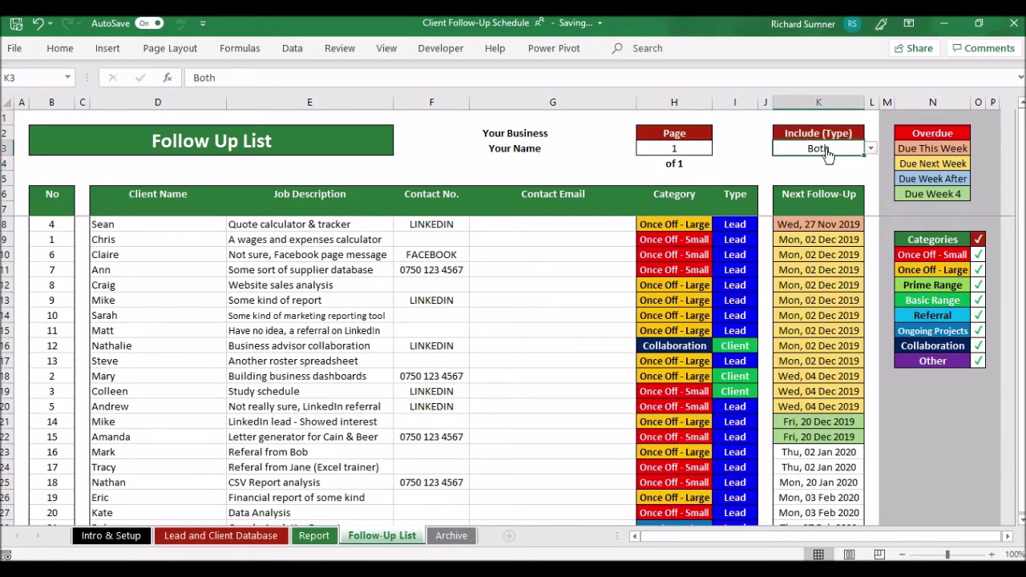
pyautogui.click(871, 149)
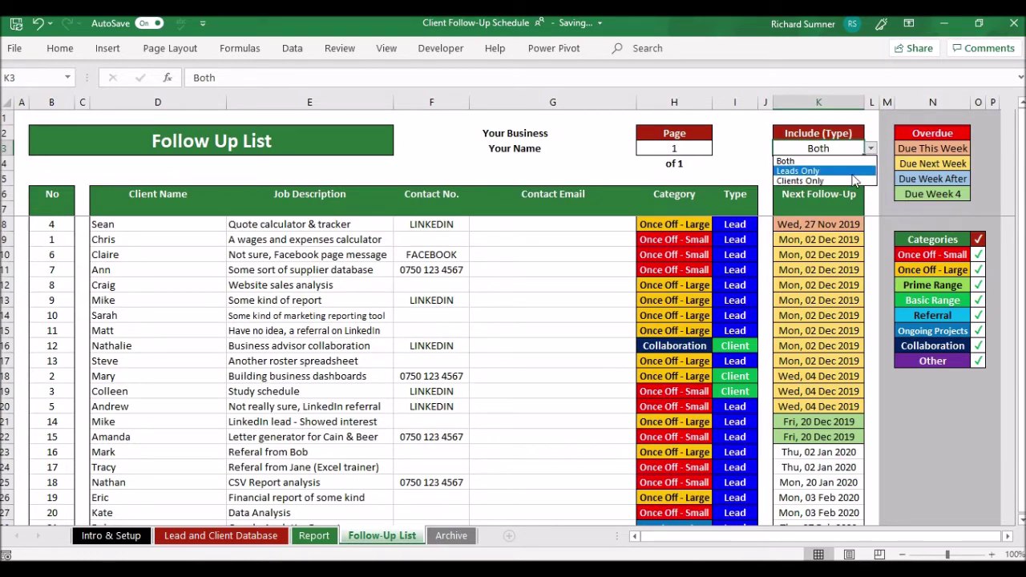
pyautogui.click(853, 171)
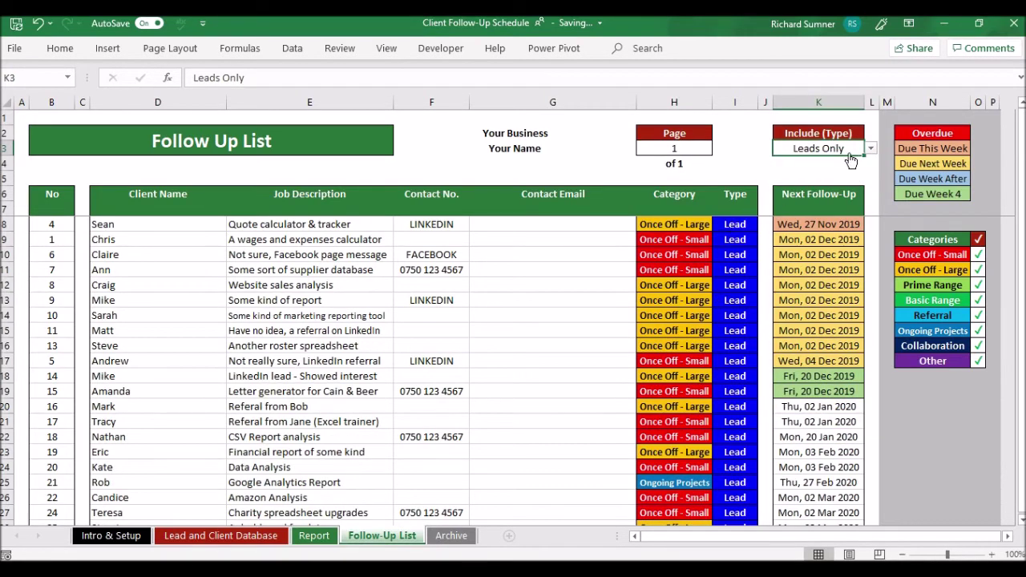
pyautogui.click(870, 154)
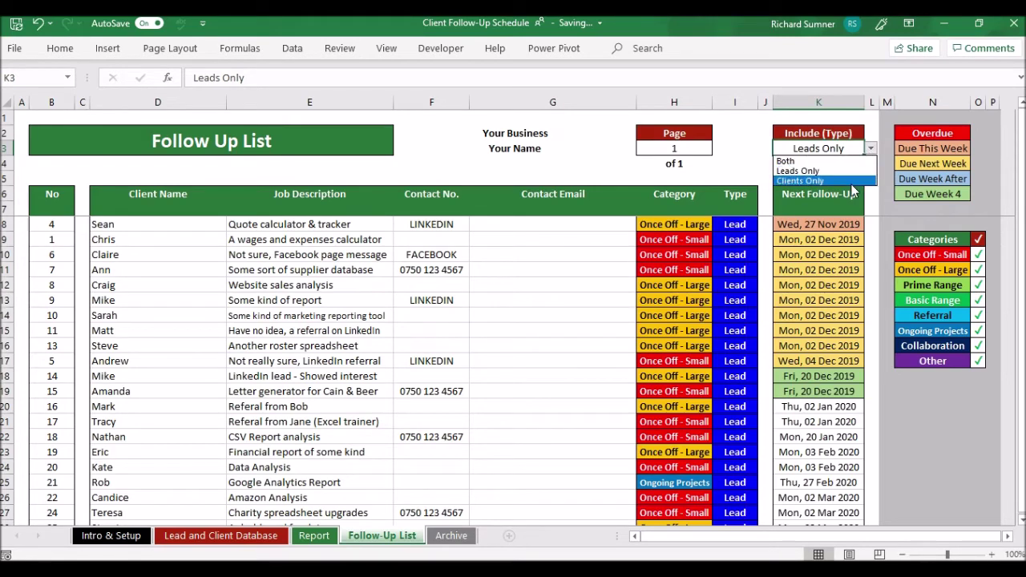
pyautogui.click(853, 183)
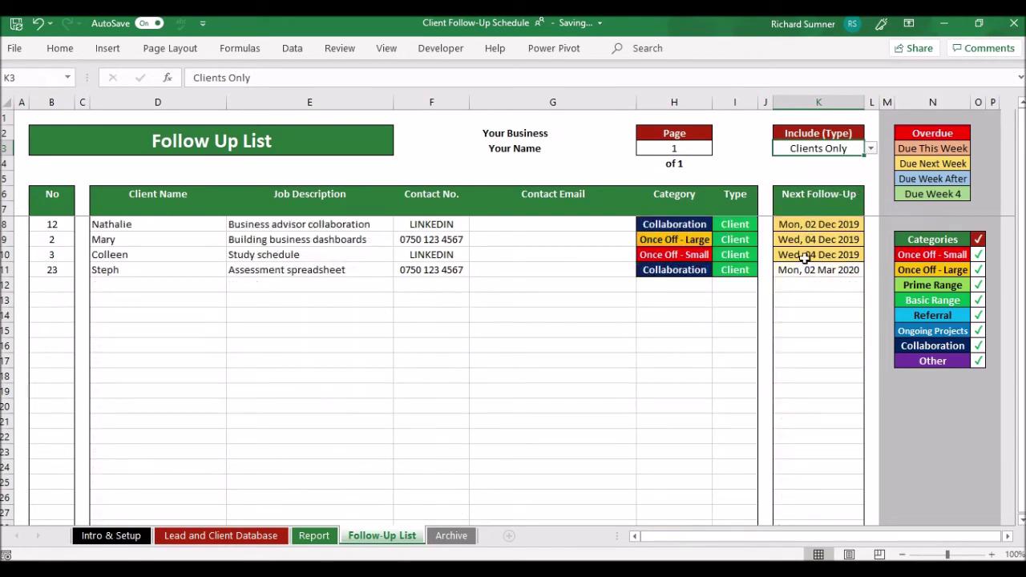
pyautogui.click(871, 149)
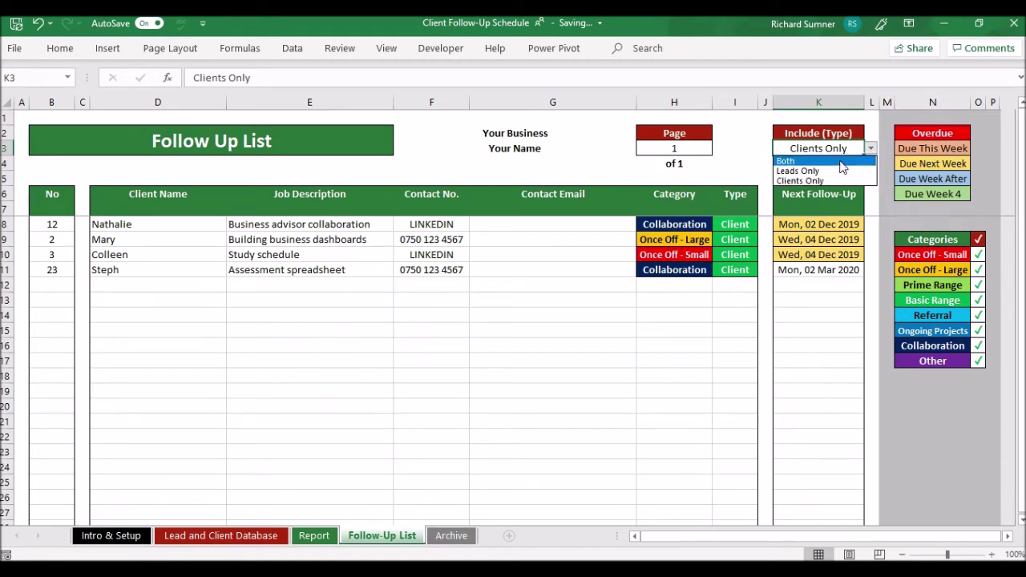
pyautogui.click(802, 161)
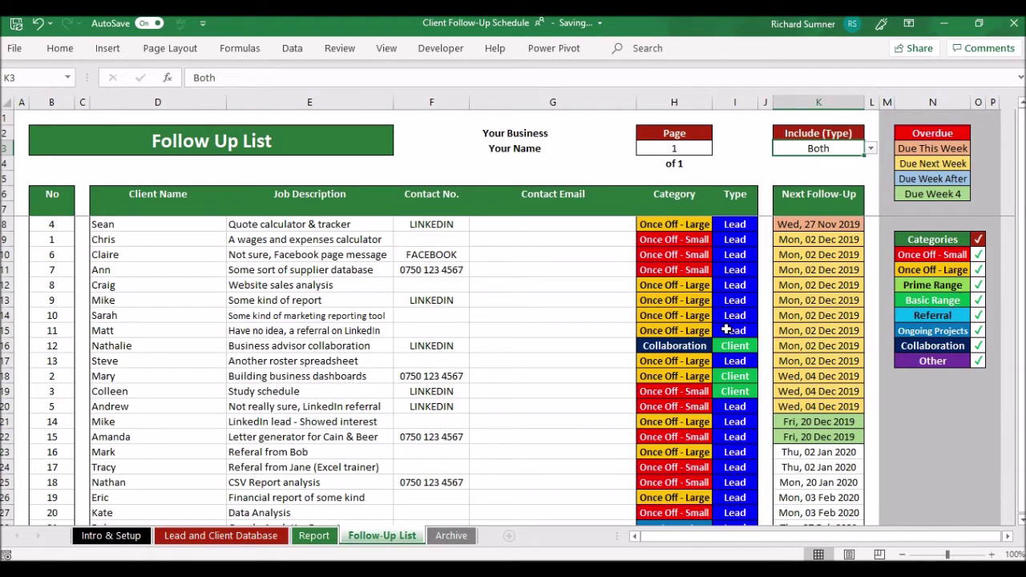
pyautogui.click(979, 319)
pyautogui.click(993, 316)
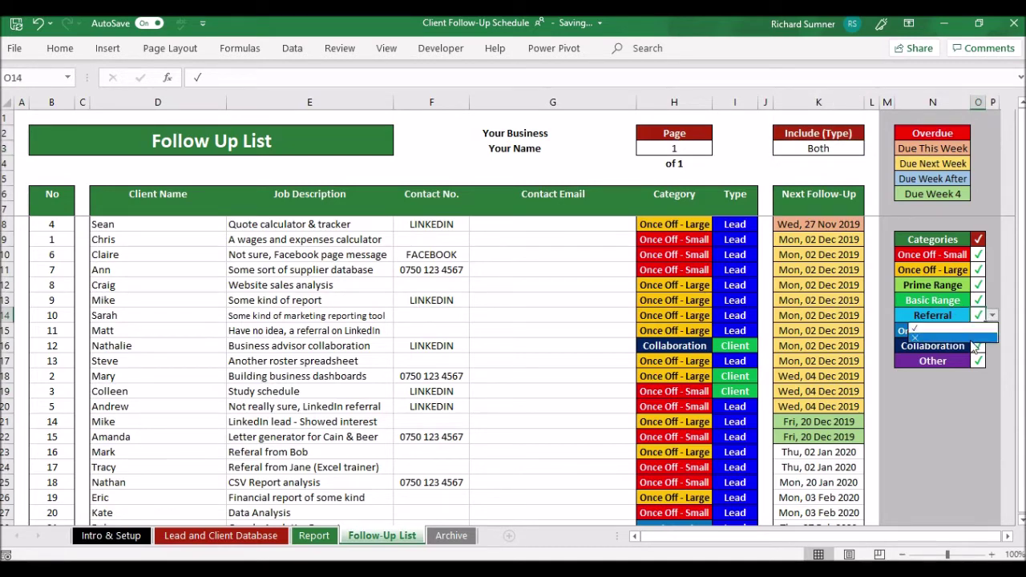
pyautogui.press('Escape')
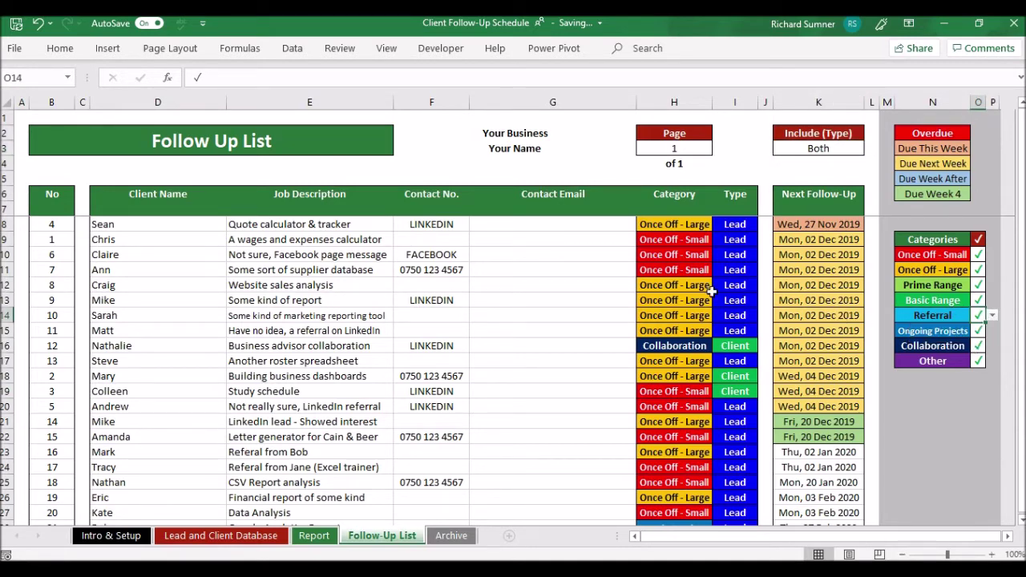
# Step: Exclude the Once Off - Large category from the follow-up list, then include it again and return to cell A1
pyautogui.click(979, 270)
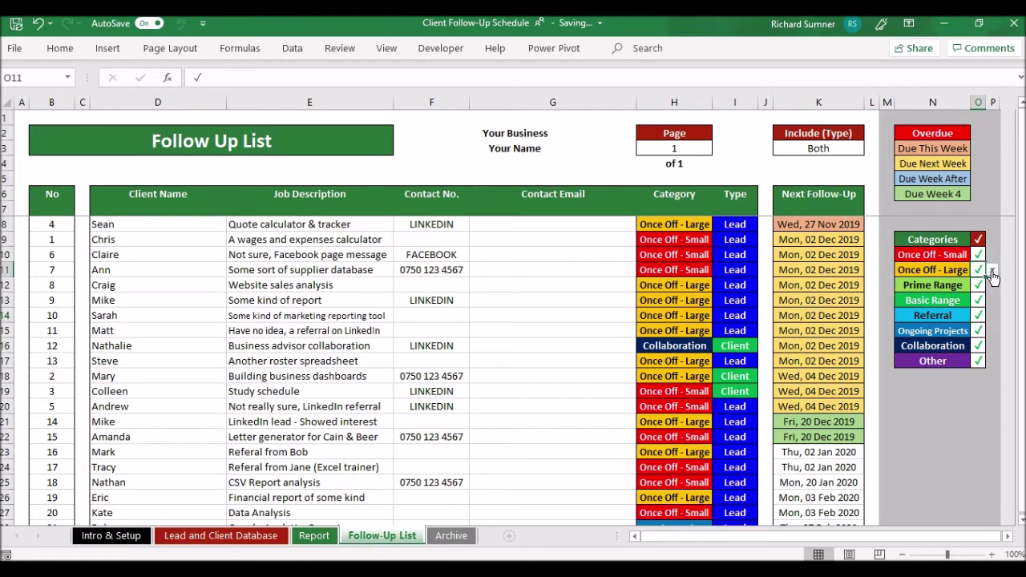
pyautogui.click(994, 273)
pyautogui.click(983, 292)
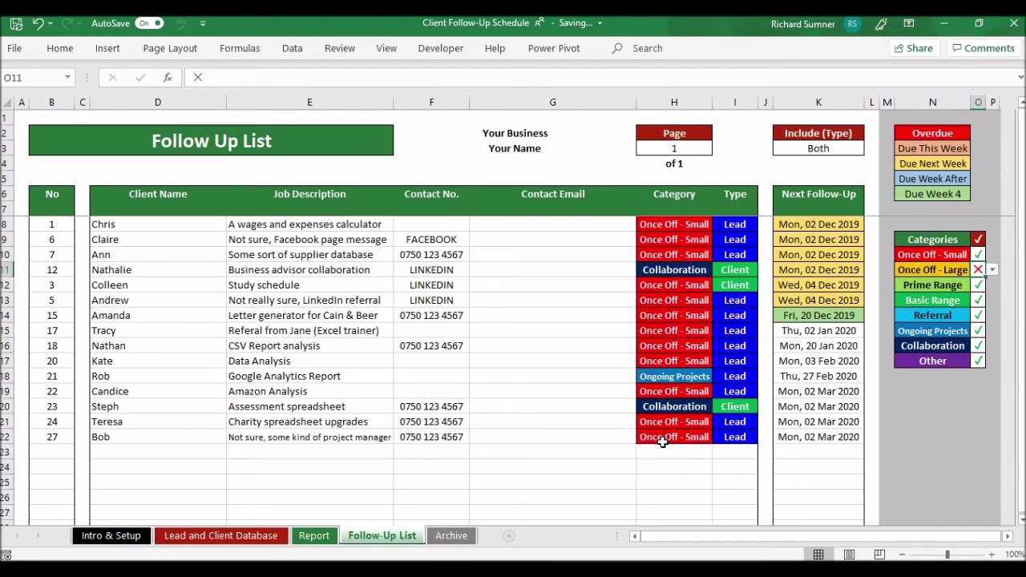
pyautogui.click(992, 271)
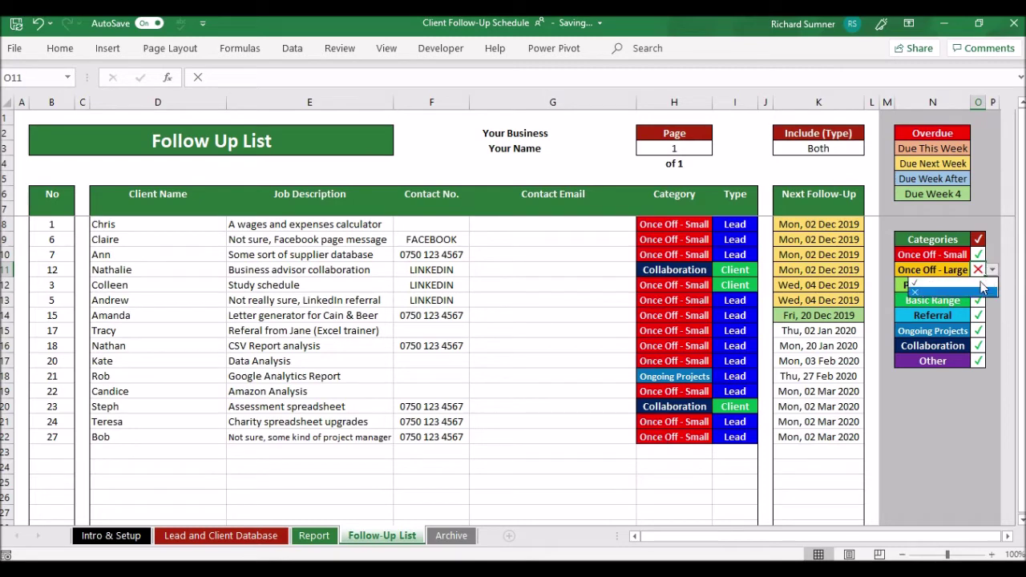
pyautogui.click(983, 282)
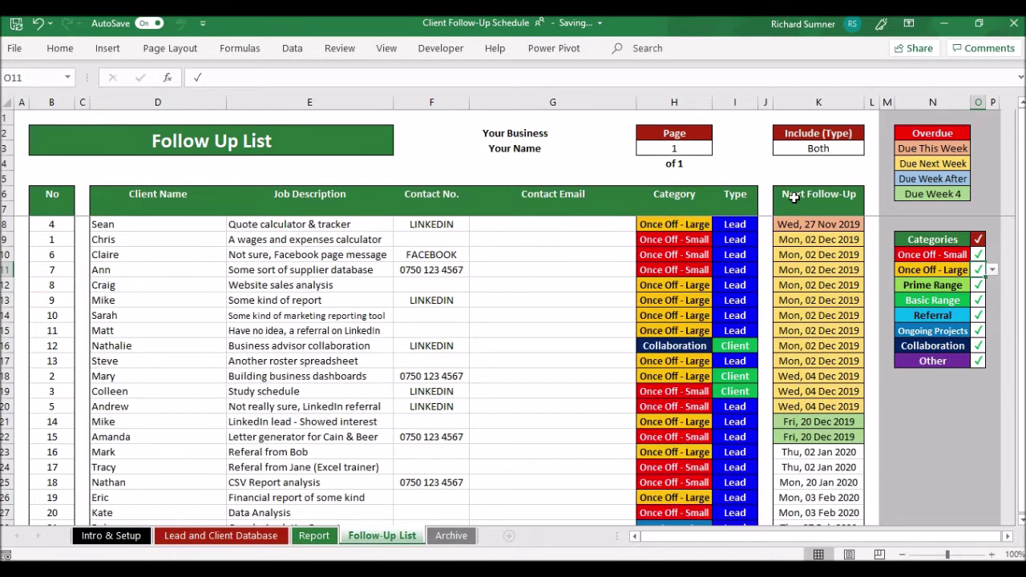
pyautogui.click(683, 117)
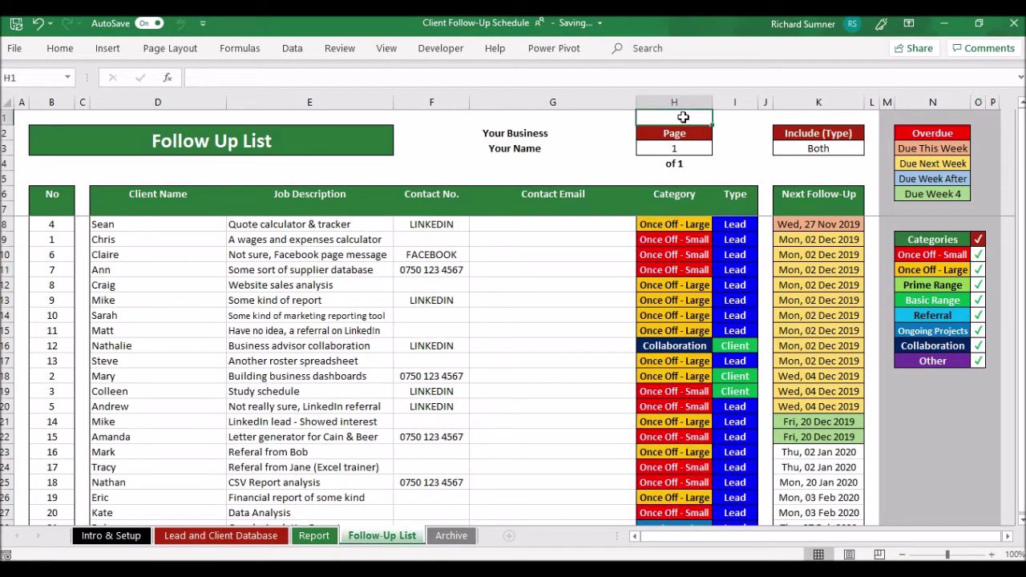
pyautogui.hotkey('ctrl', 'Home')
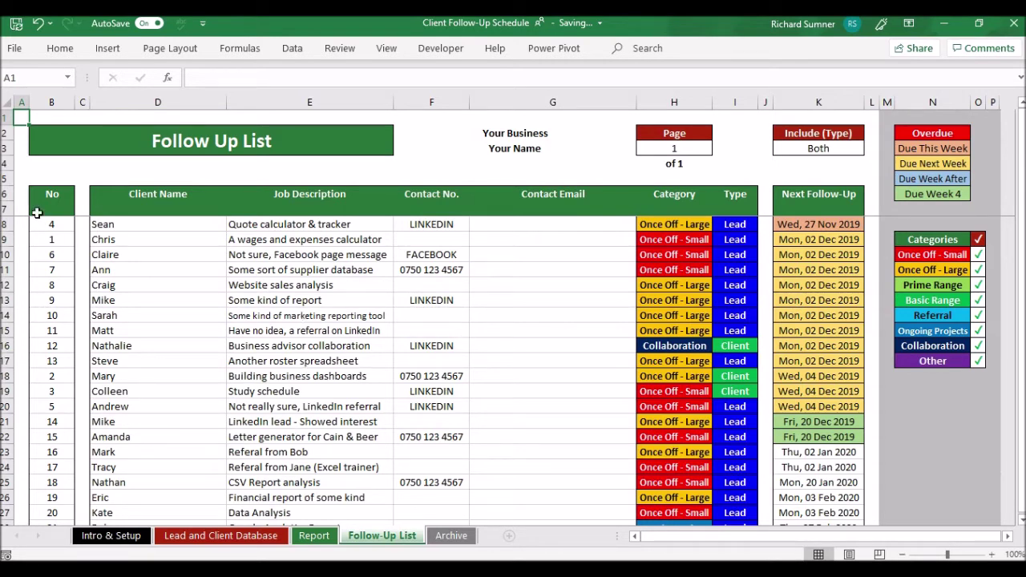
# Step: Compare the Rank column in the Lead and Client Database with the order of records on the Follow-Up List sheet
pyautogui.click(221, 535)
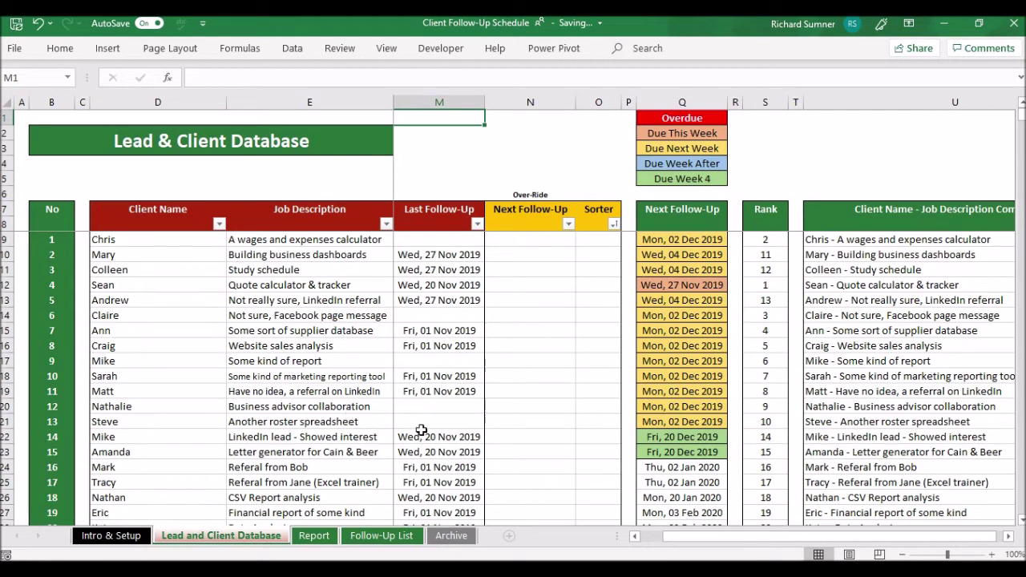
pyautogui.click(366, 315)
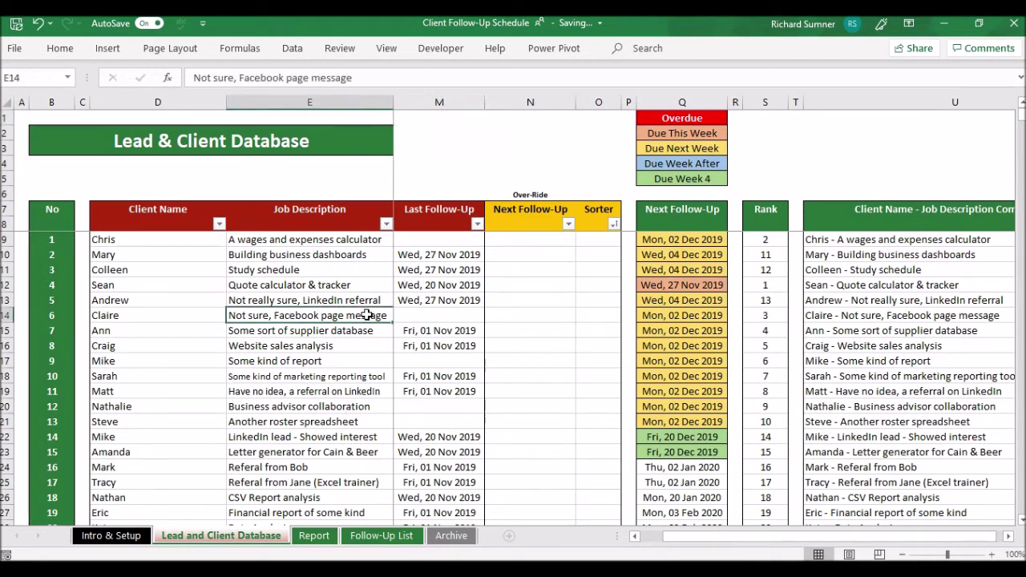
pyautogui.click(385, 536)
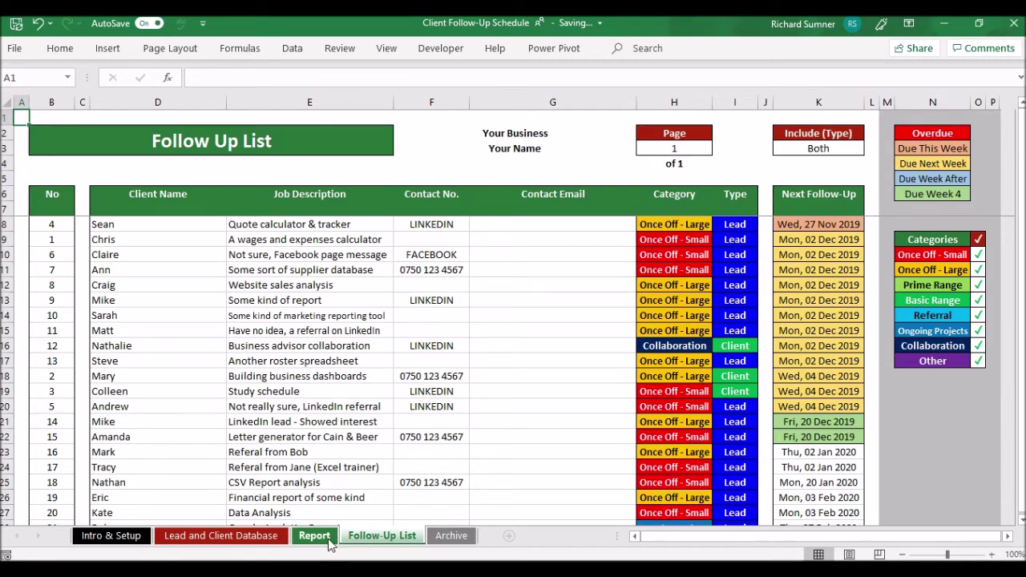
pyautogui.click(281, 536)
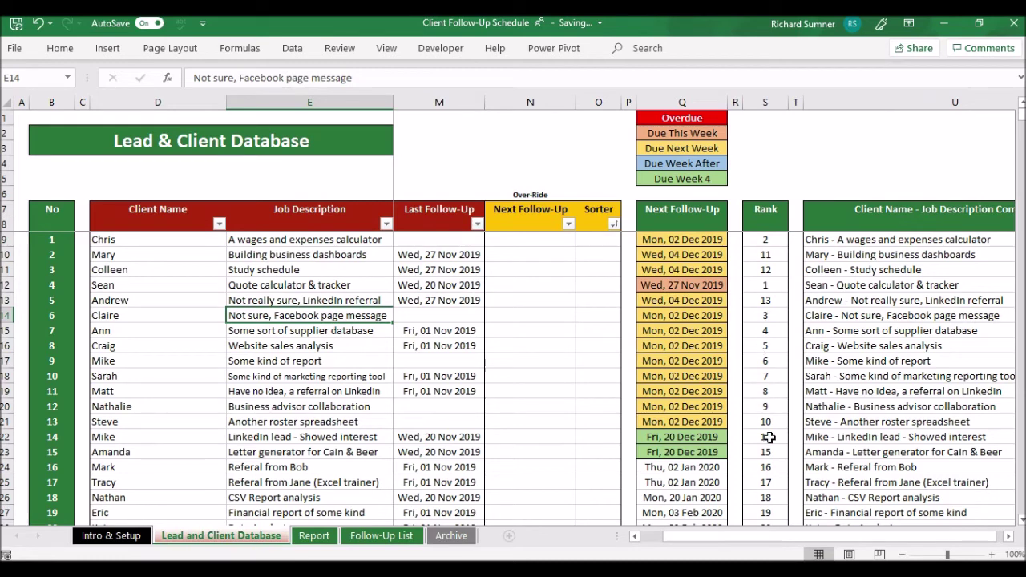
pyautogui.click(404, 543)
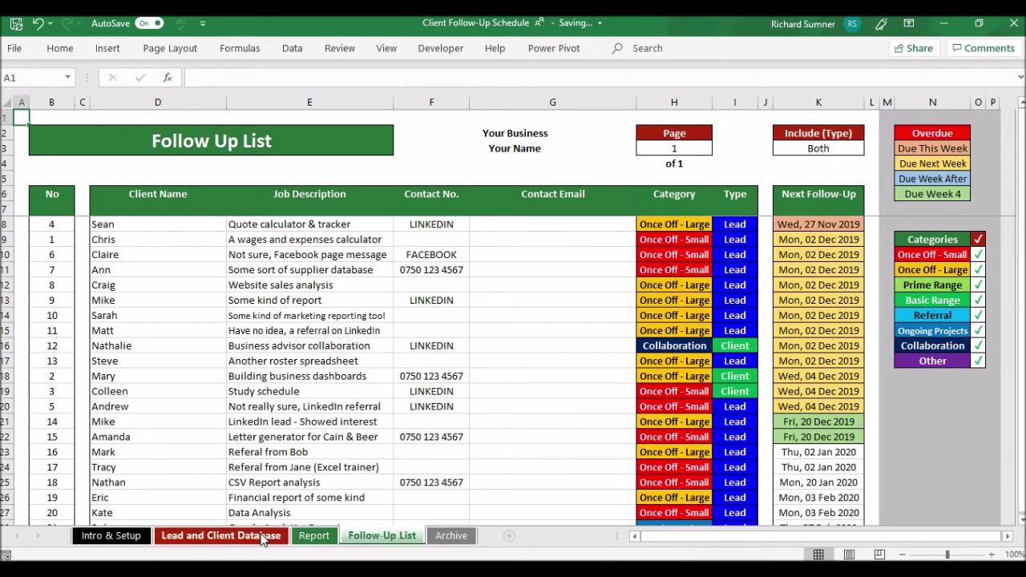
pyautogui.click(266, 537)
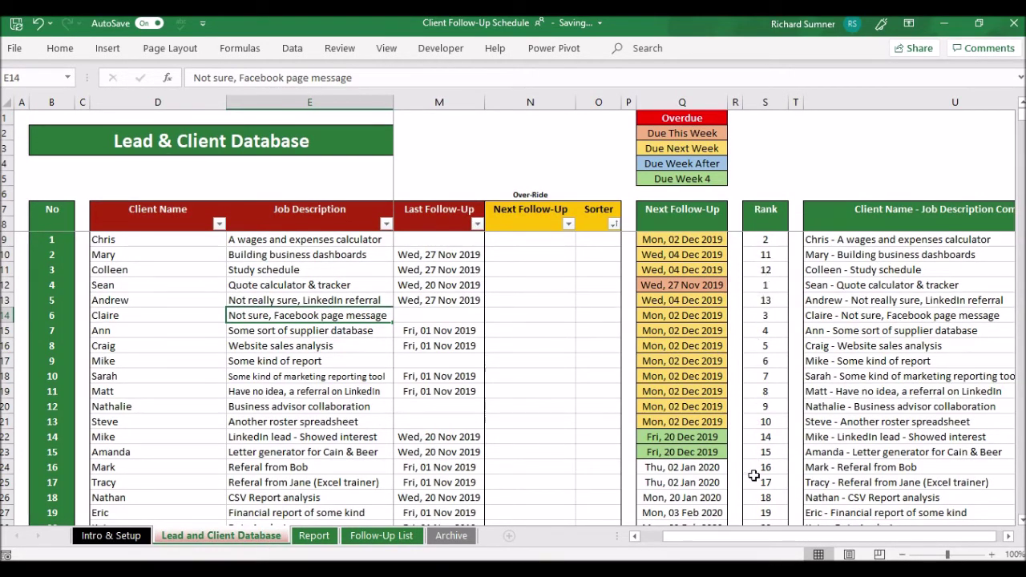
# Step: Exclude the Once Off - Large category on the Follow-Up List sheet, then check the Rank column in the Lead and Client Database
pyautogui.click(373, 541)
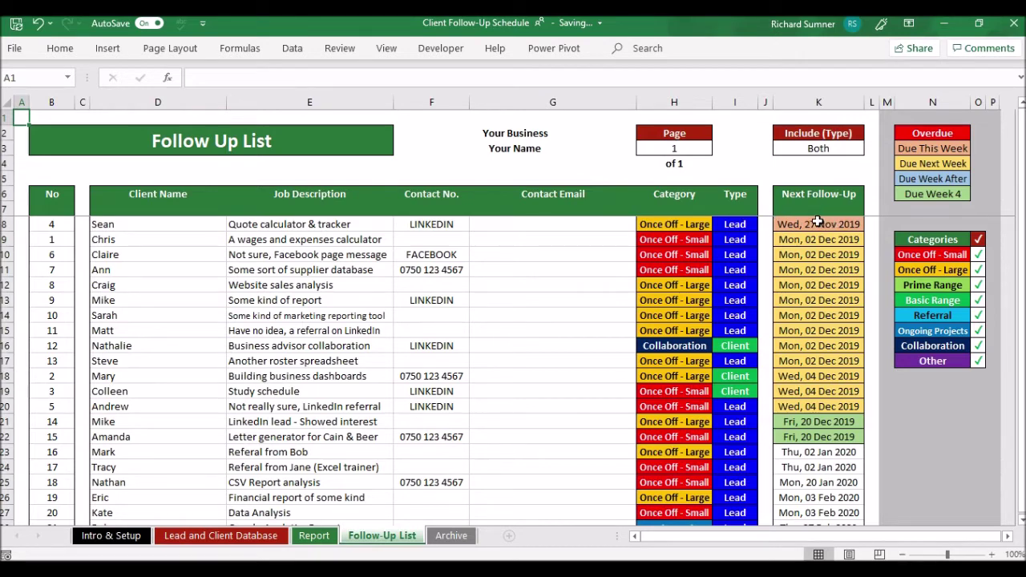
pyautogui.moveTo(980, 270); pyautogui.dragTo(991, 271)
pyautogui.click(993, 270)
pyautogui.click(985, 295)
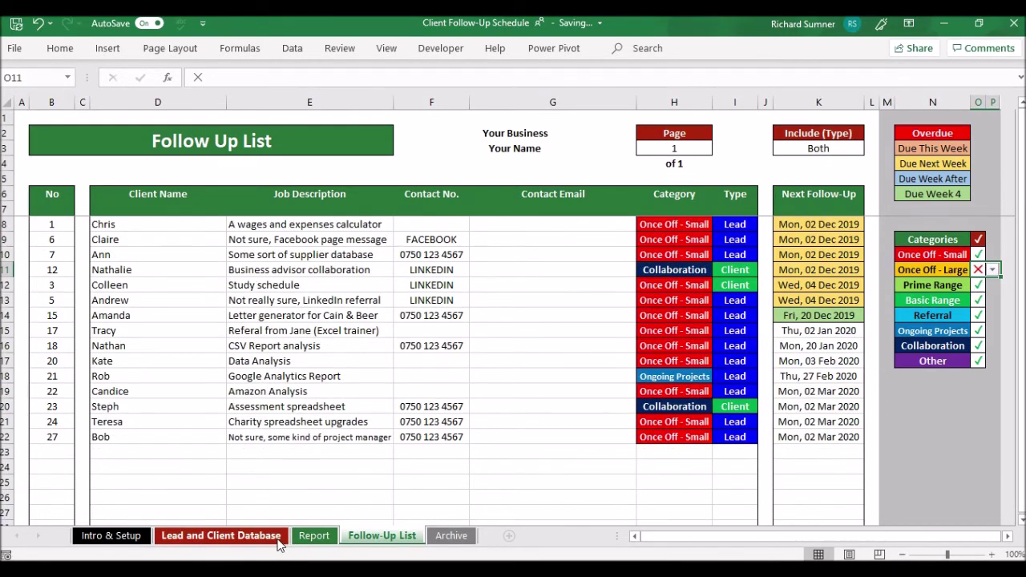
pyautogui.click(221, 536)
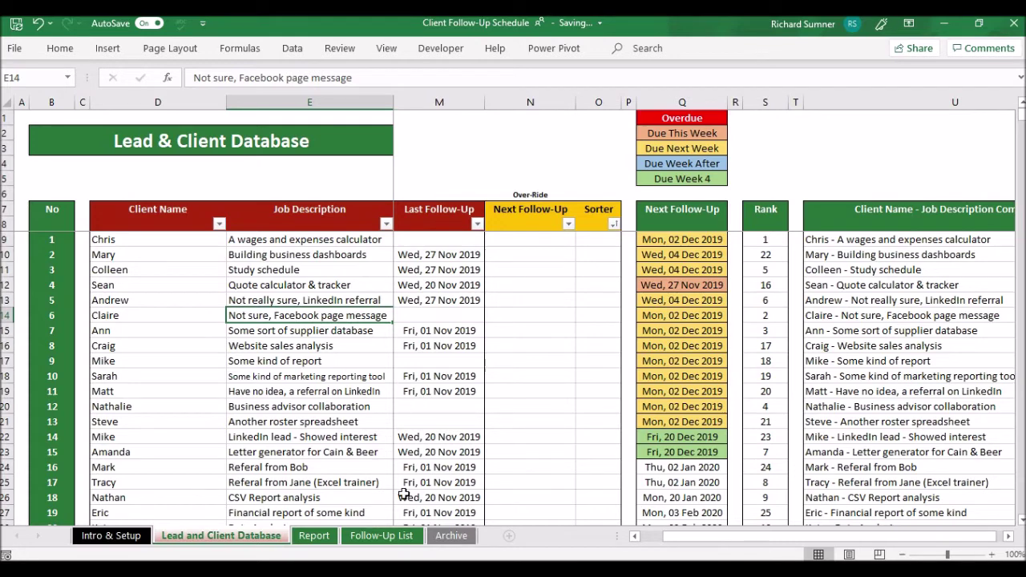
# Step: Include the Once Off - Large category again on the Follow-Up List sheet and return to the Lead and Client Database sheet
pyautogui.click(379, 536)
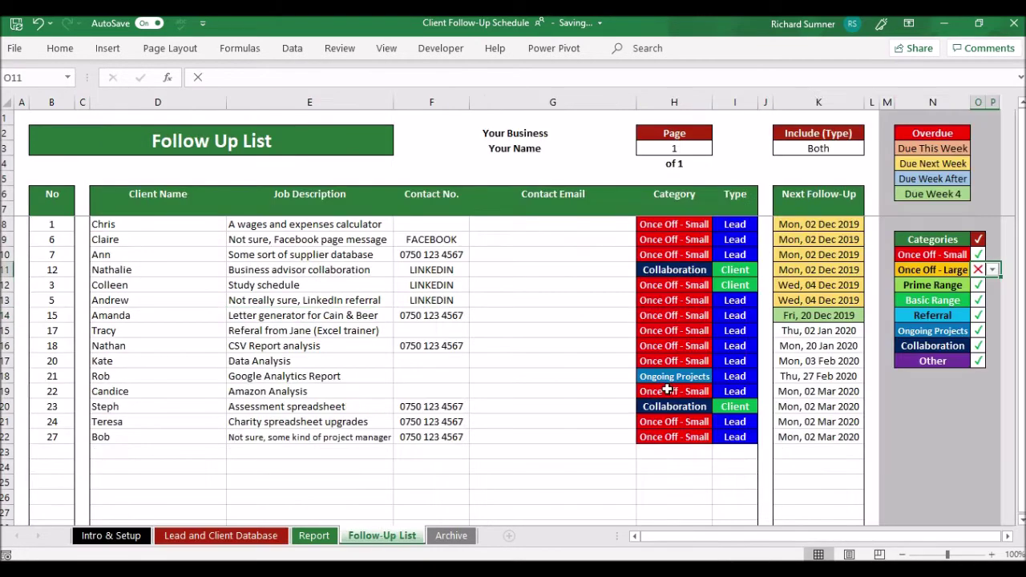
pyautogui.click(992, 270)
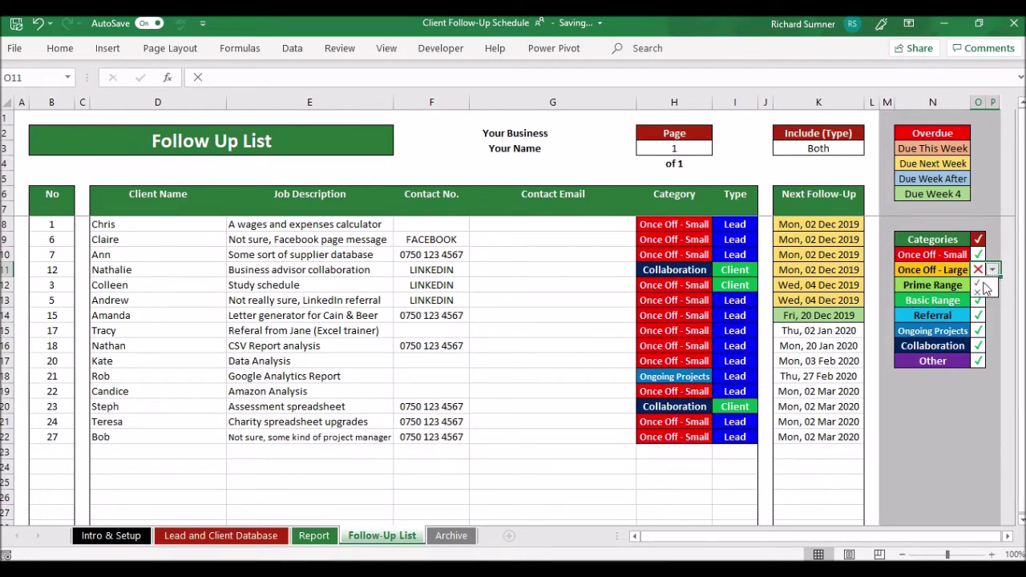
pyautogui.click(982, 293)
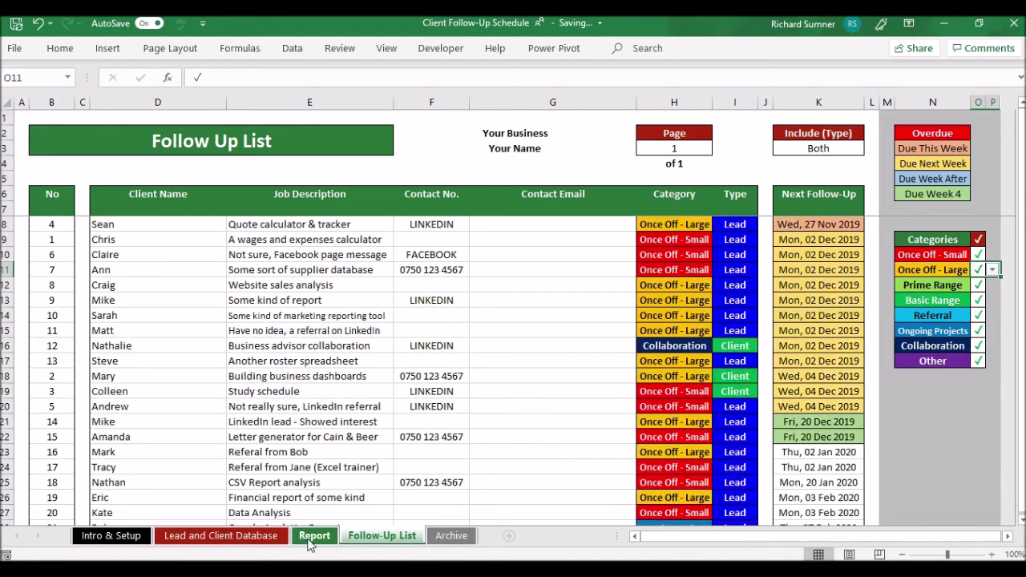
pyautogui.click(313, 537)
pyautogui.click(269, 536)
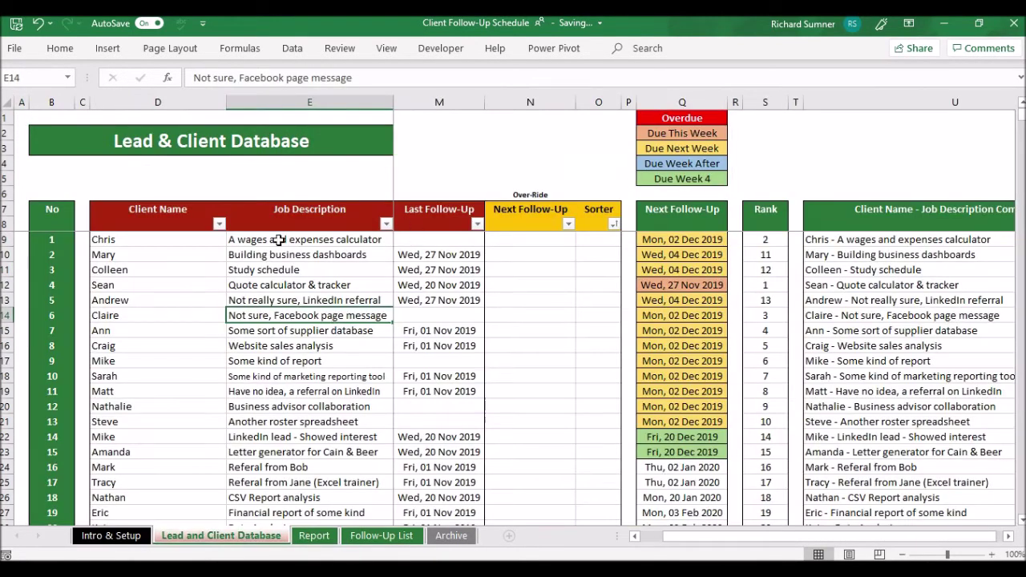
# Step: Copy the whole Rank column from row 9 down and paste it as values into the Sorter column starting at O9
pyautogui.click(759, 238)
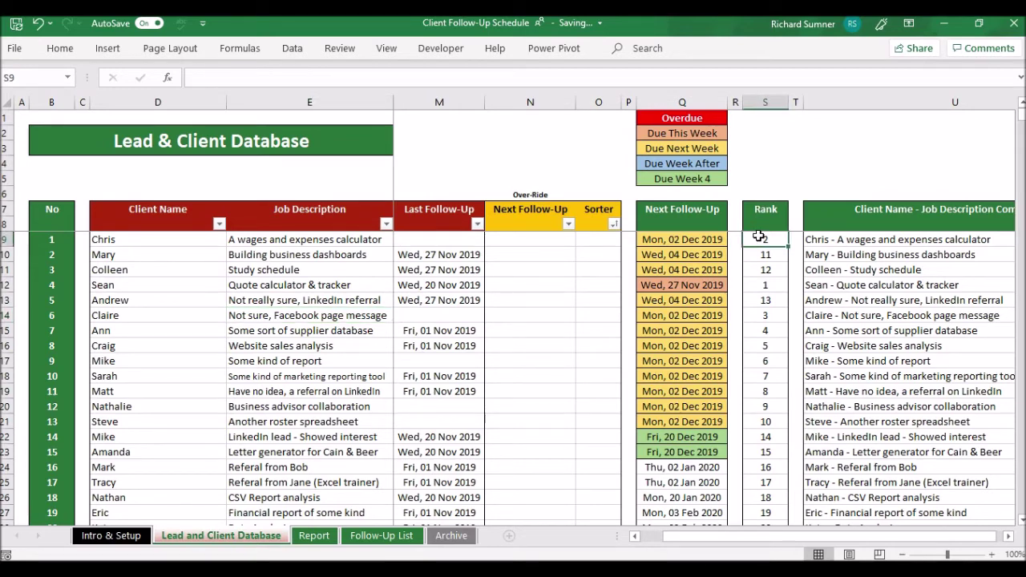
pyautogui.hotkey('ctrl', 'shift', 'Down')
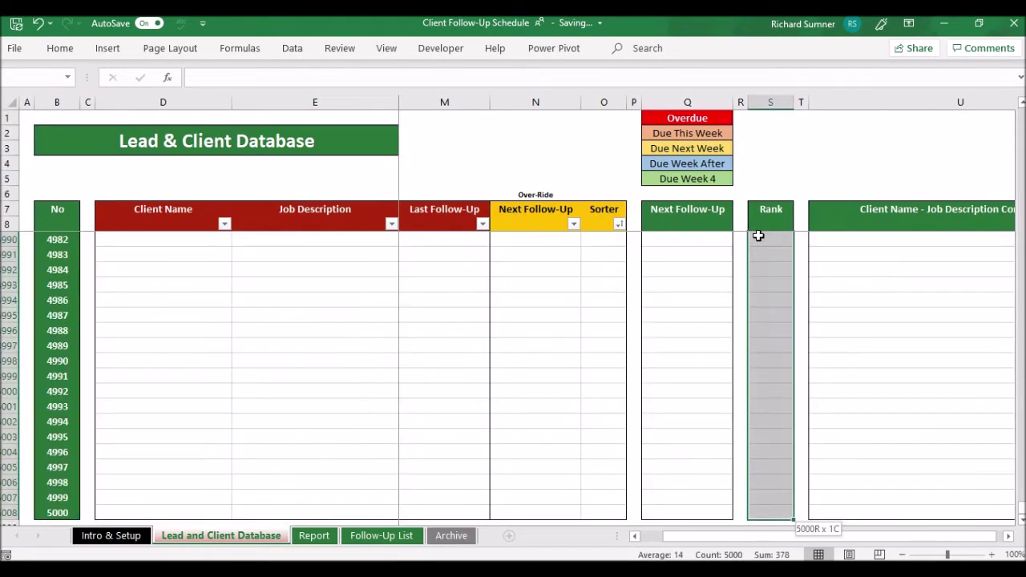
pyautogui.rightClick(765, 259)
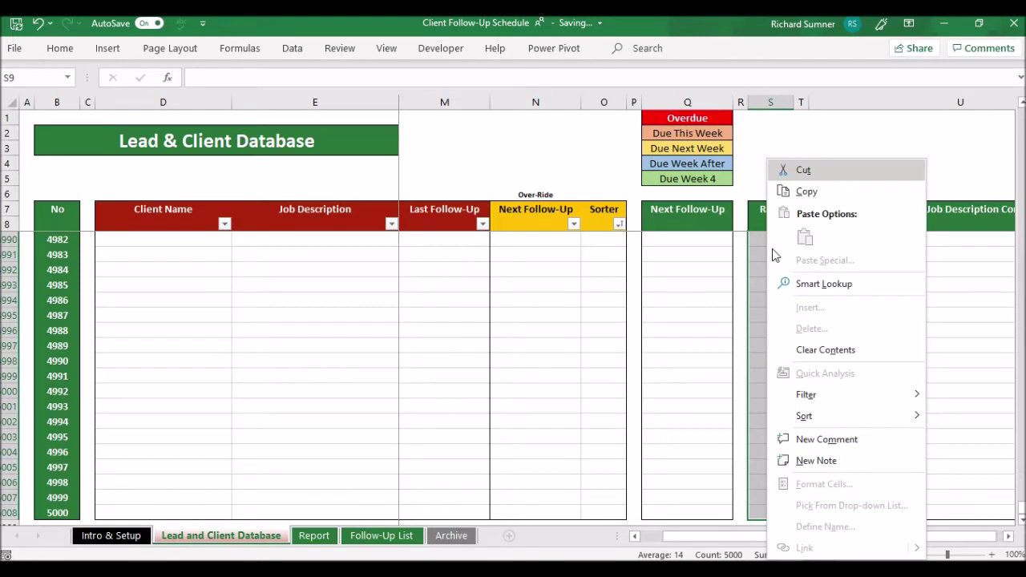
pyautogui.click(822, 192)
pyautogui.click(594, 225)
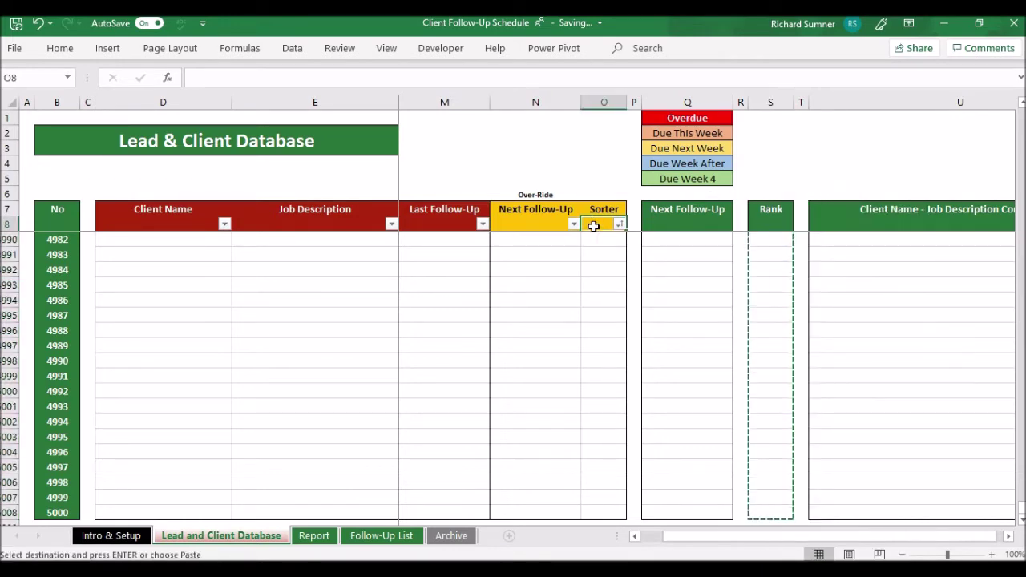
pyautogui.press('Down')
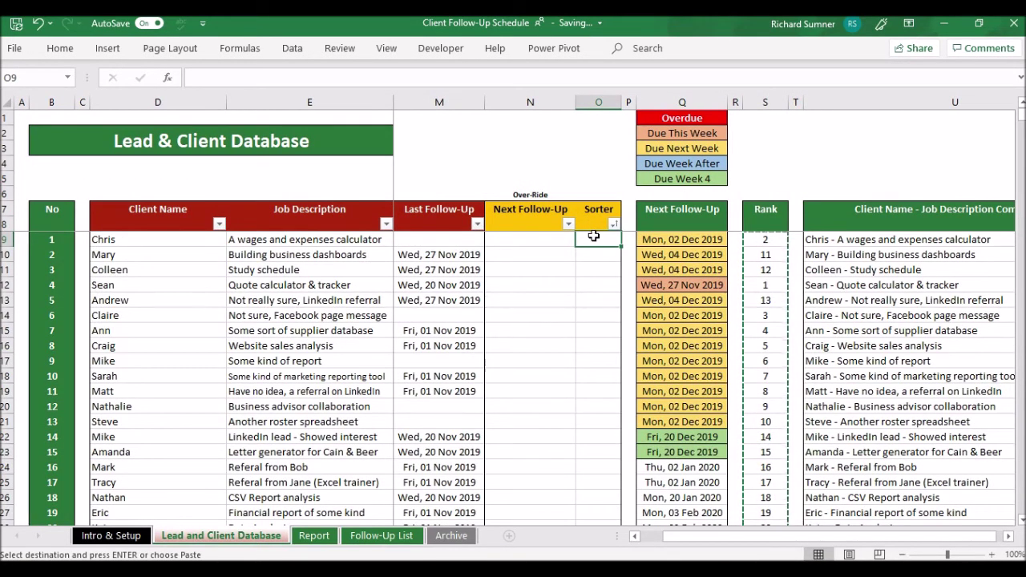
pyautogui.rightClick(597, 240)
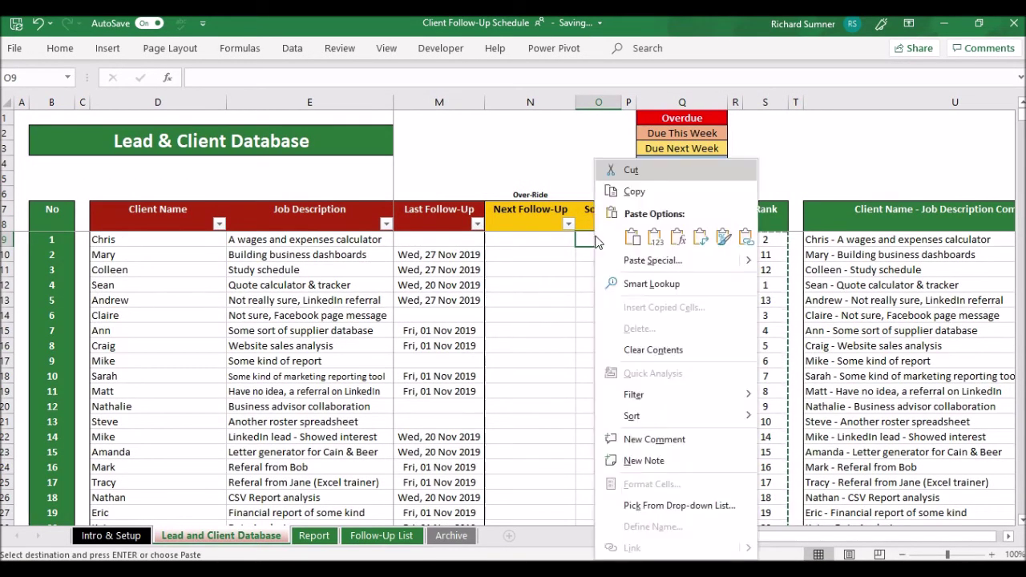
pyautogui.click(655, 238)
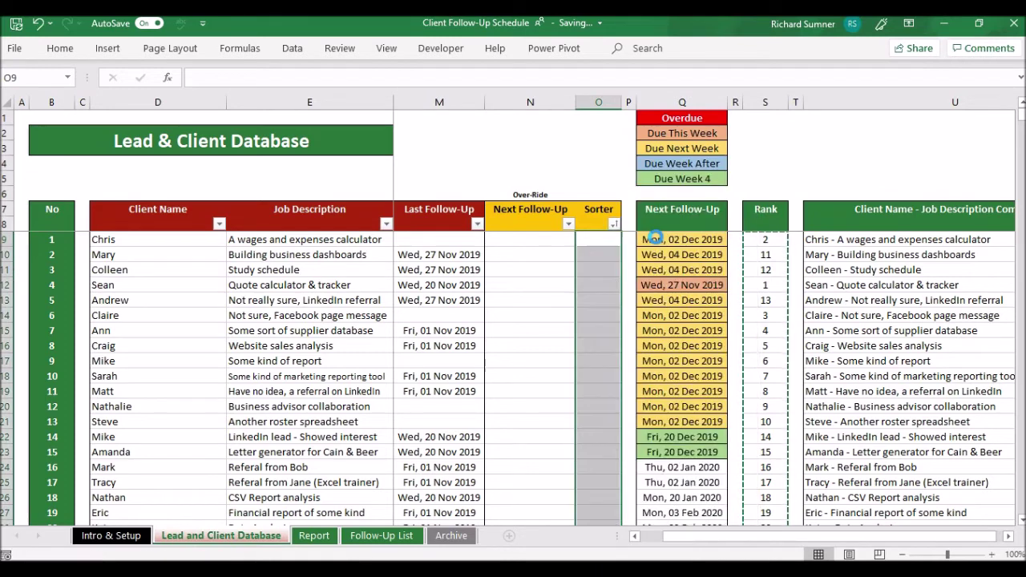
# Step: Sort the database records by the Sorter column from A to Z
pyautogui.click(614, 225)
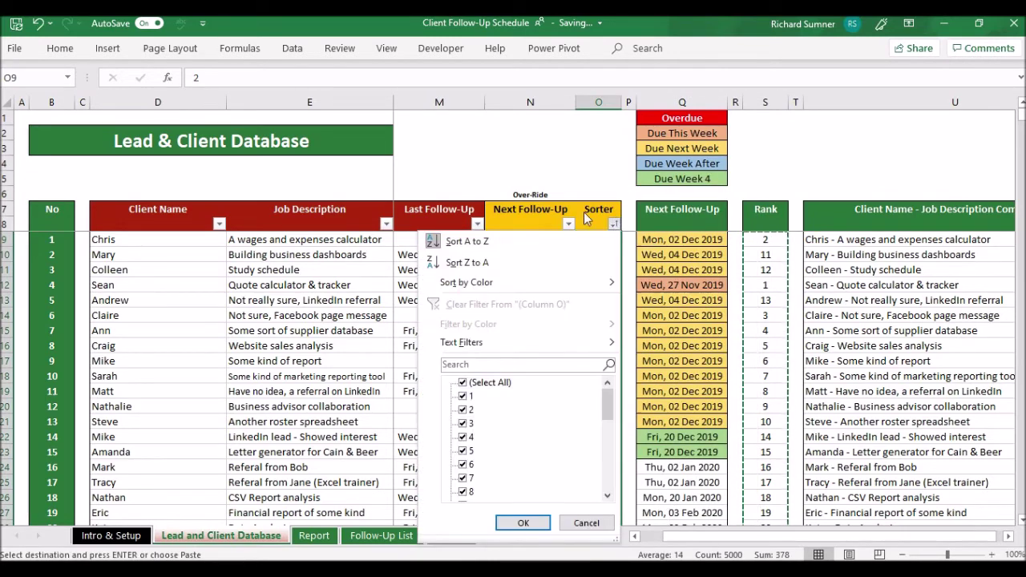
pyautogui.click(544, 240)
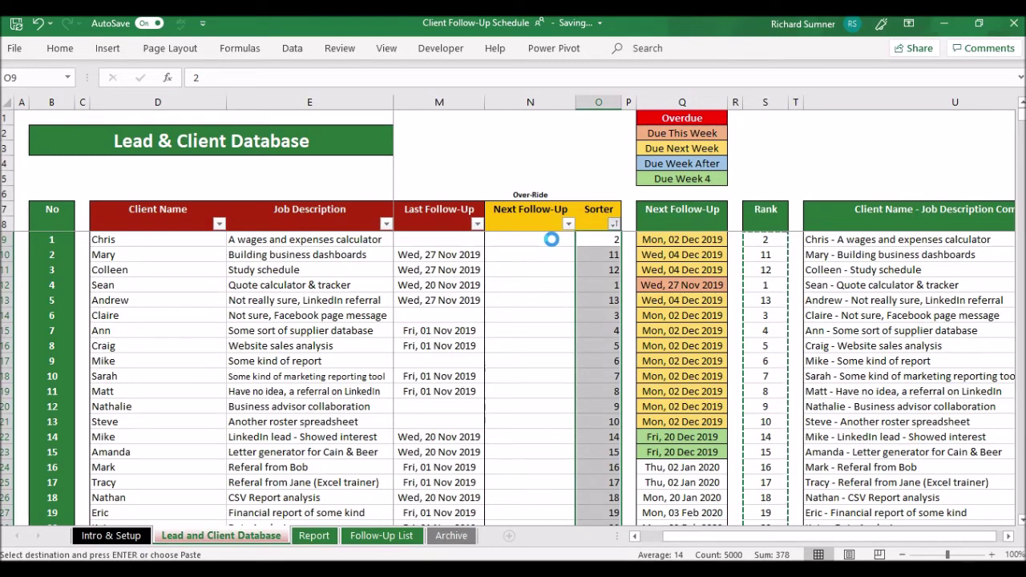
pyautogui.hotkey('ctrl', 'Home')
pyautogui.press('Home')
# Step: Look across the sorted records, comparing the Last Follow-Up, Sorter, Next Follow-Up and Rank columns
pyautogui.press('Right')
pyautogui.press('Right')
pyautogui.press('Right')
pyautogui.press('Right')
pyautogui.press('Right')
pyautogui.press('Right')
pyautogui.press('Right')
pyautogui.press('Right')
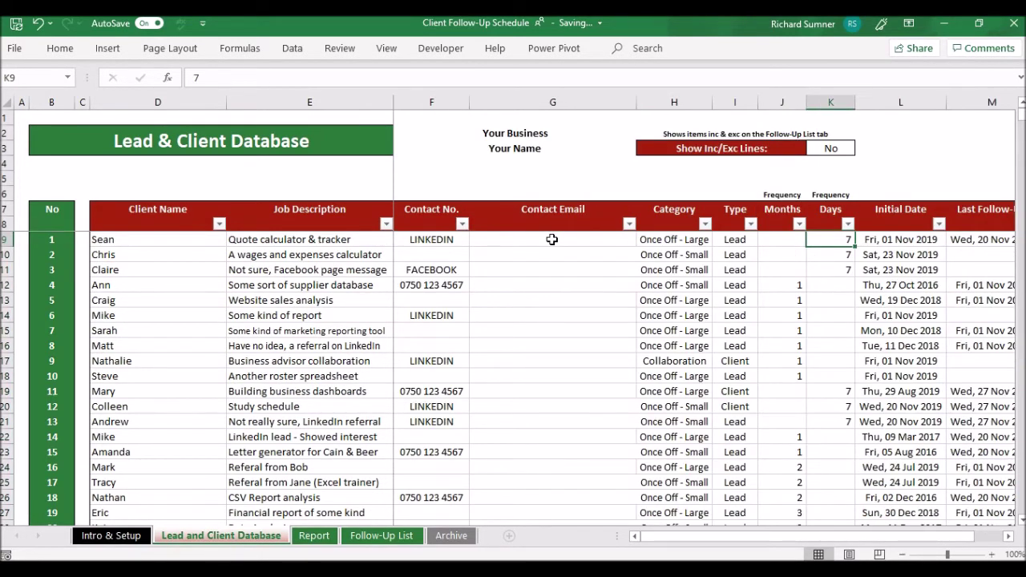
pyautogui.press('Right')
pyautogui.press('Right')
pyautogui.press('Right')
pyautogui.press('Right')
pyautogui.press('Right')
pyautogui.press('Right')
pyautogui.press('Right')
pyautogui.press('Right')
pyautogui.press('Right')
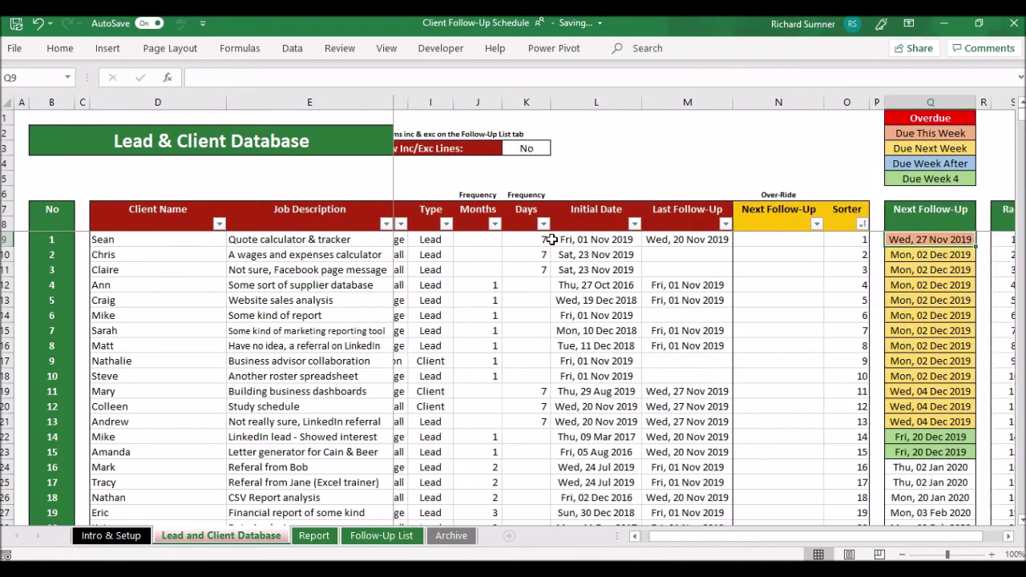
pyautogui.press('Right')
pyautogui.press('Left')
pyautogui.press('Left')
pyautogui.press('Left')
pyautogui.press('Left')
pyautogui.press('Left')
pyautogui.press('Left')
pyautogui.press('Down')
pyautogui.press('Down')
pyautogui.press('Down')
pyautogui.press('Down')
pyautogui.press('Down')
pyautogui.press('Down')
pyautogui.press('Down')
pyautogui.press('Down')
pyautogui.press('Down')
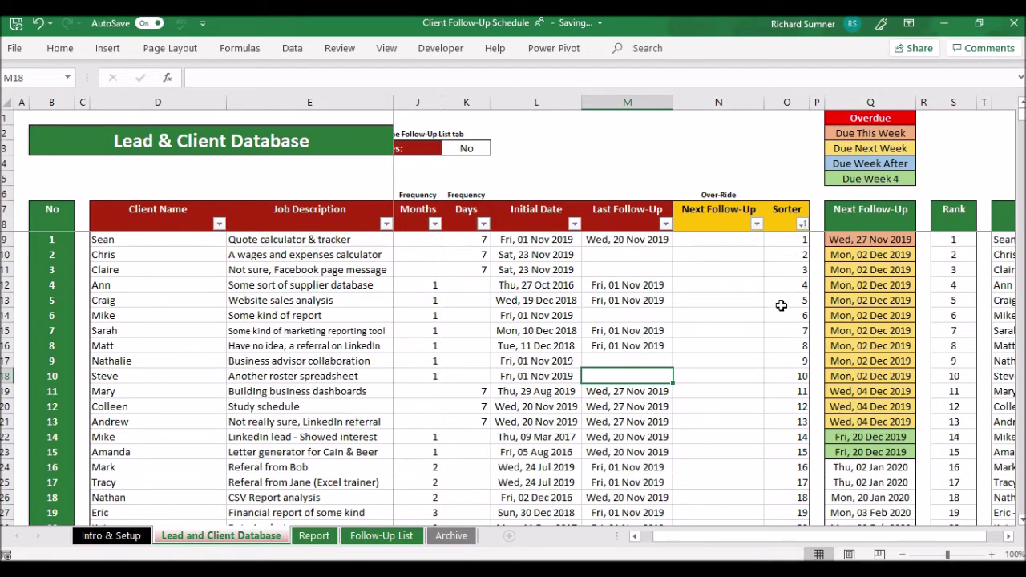
# Step: Clear all pasted values from the Sorter column, from O9 down
pyautogui.click(785, 238)
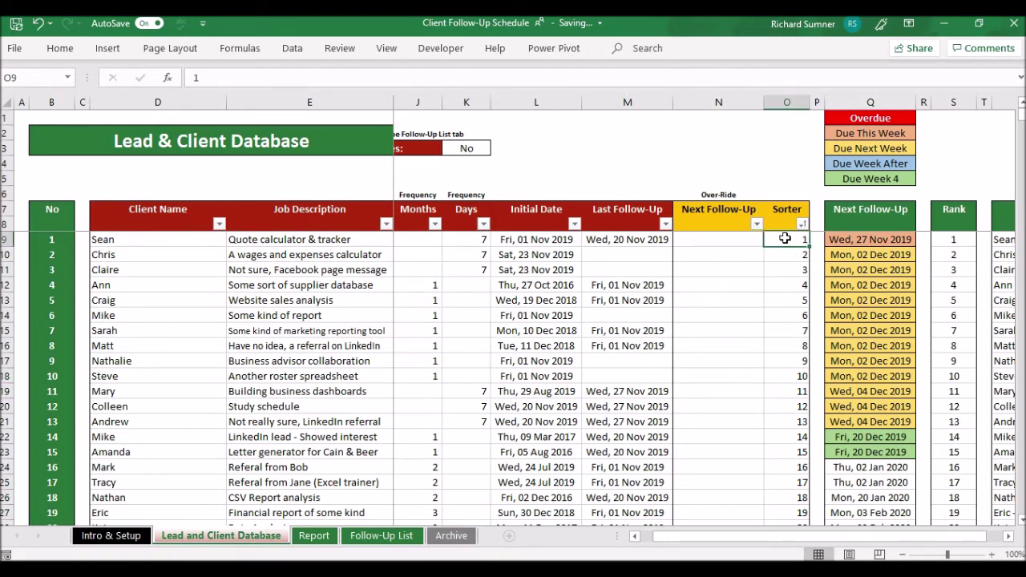
pyautogui.hotkey('ctrl', 'shift', 'Down')
pyautogui.rightClick(786, 237)
pyautogui.click(838, 348)
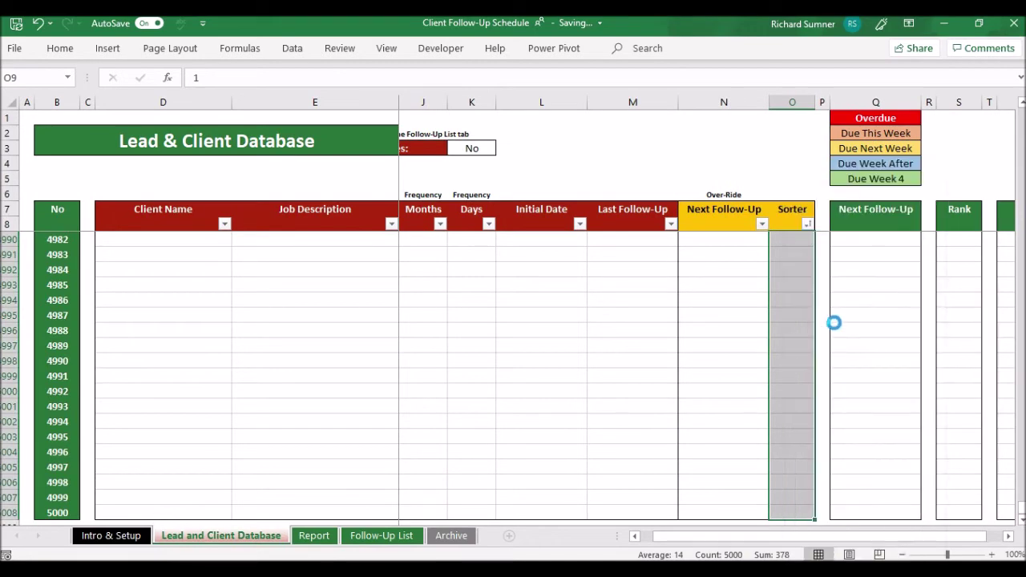
pyautogui.hotkey('ctrl', 'Up')
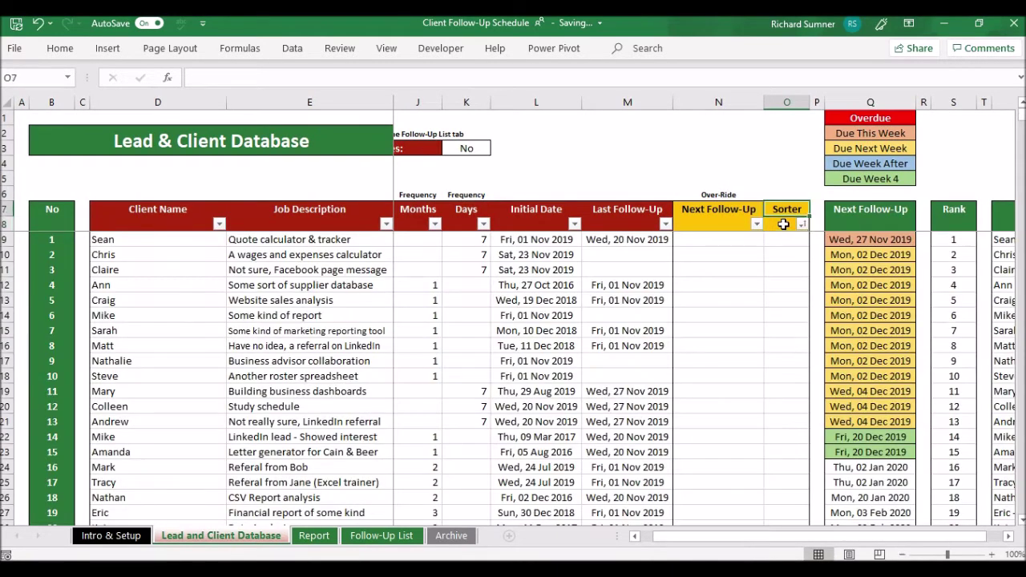
# Step: Set Show Inc/Exc Lines to Yes on the Lead and Client Database sheet
pyautogui.press('Up')
pyautogui.press('Up')
pyautogui.press('Up')
pyautogui.press('Up')
pyautogui.press('Up')
pyautogui.press('Up')
pyautogui.press('Left')
pyautogui.press('Left')
pyautogui.press('Left')
pyautogui.press('Left')
pyautogui.press('Left')
pyautogui.press('Left')
pyautogui.hotkey('ctrl', 'shift', '0')
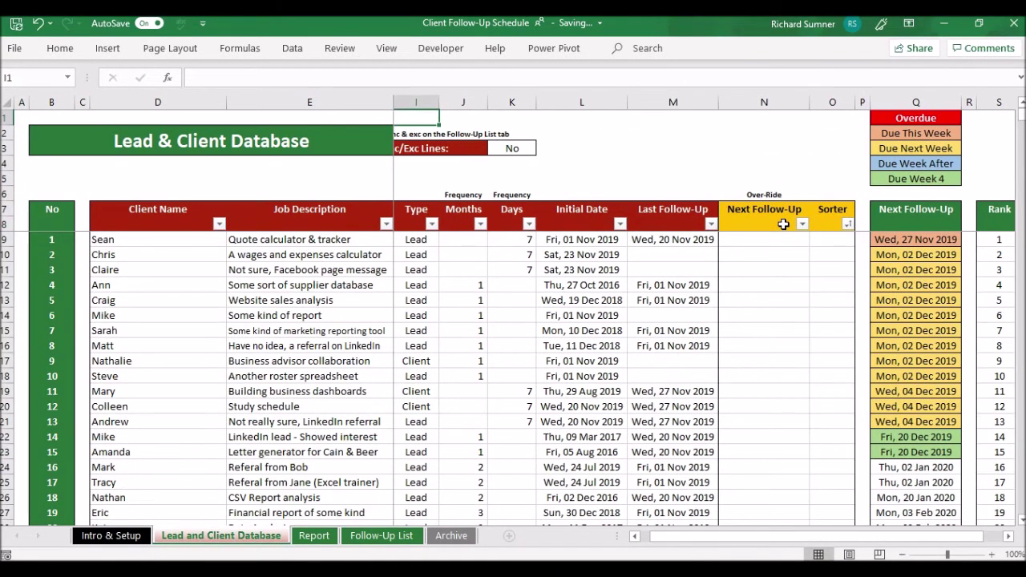
pyautogui.press('Left')
pyautogui.hotkey('ctrl', 'shift', '0')
pyautogui.press('Left')
pyautogui.hotkey('ctrl', 'shift', '0')
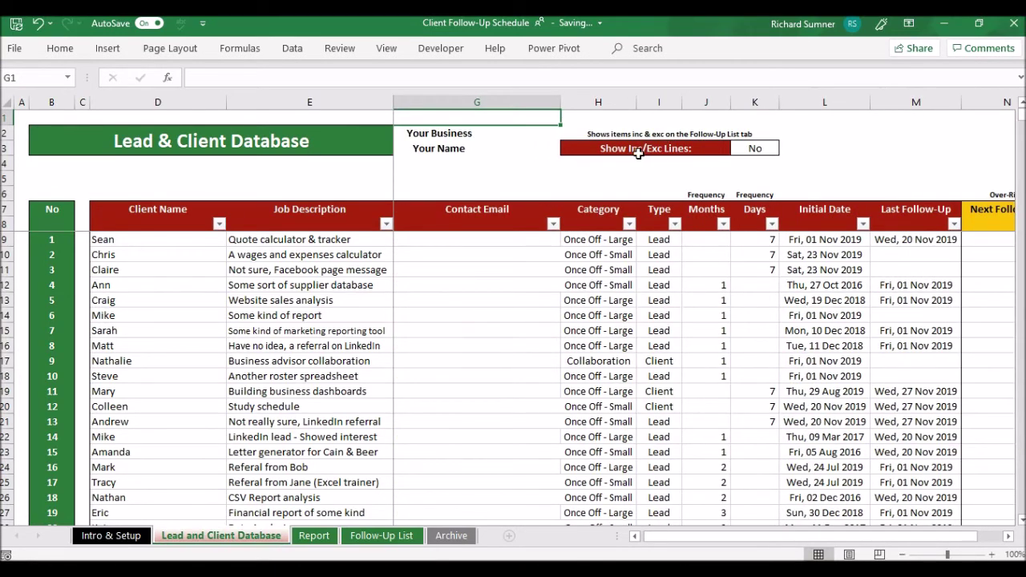
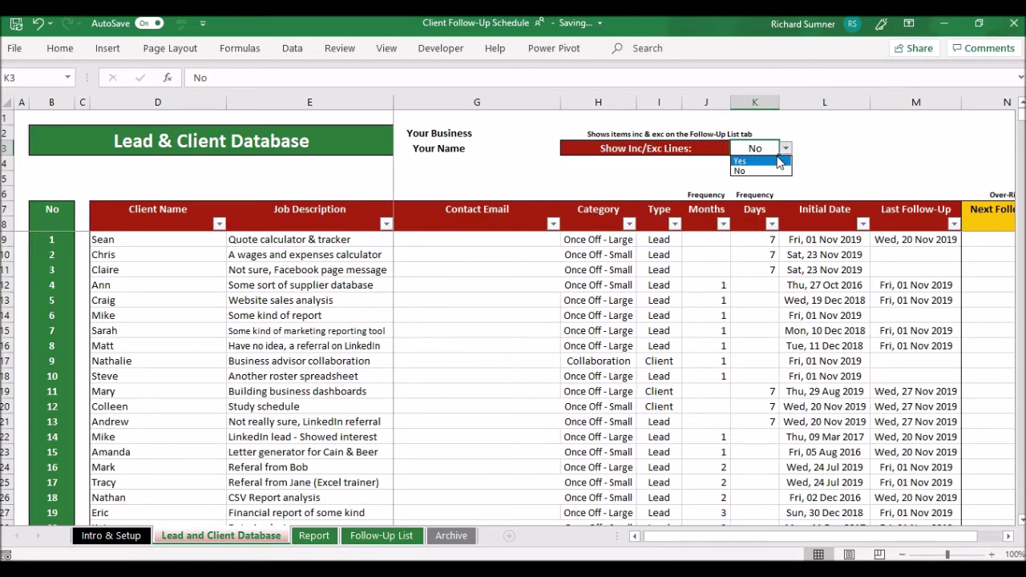
pyautogui.click(740, 161)
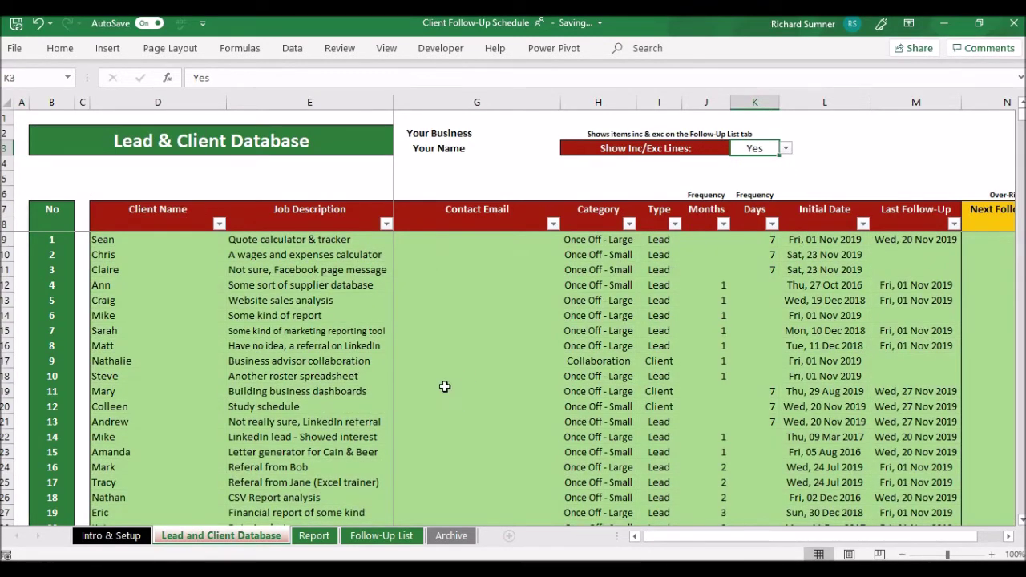
# Step: Exclude the Once Off - Large category on the Follow-Up List sheet, then view the line highlighting in the Lead and Client Database
pyautogui.click(377, 542)
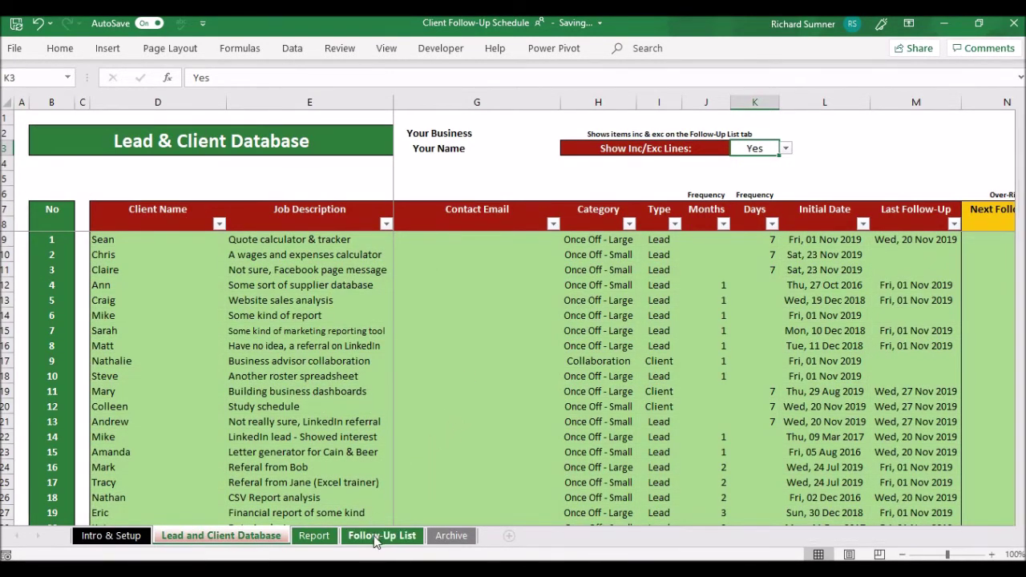
pyautogui.click(980, 270)
pyautogui.click(992, 271)
pyautogui.click(980, 292)
pyautogui.click(272, 540)
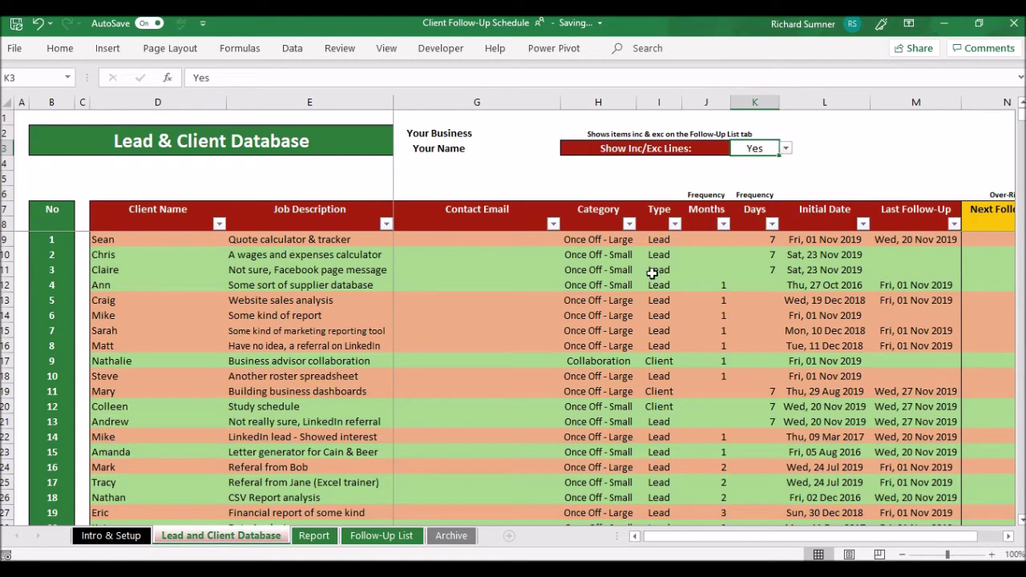
# Step: Set Show Inc/Exc Lines back to No and return to cell A1 of the database sheet
pyautogui.click(786, 148)
pyautogui.click(754, 171)
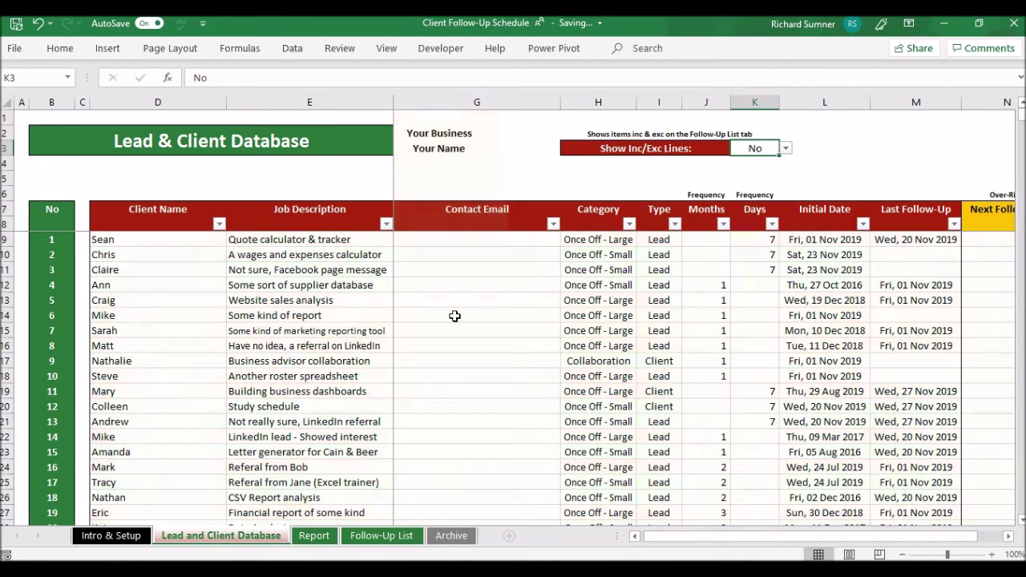
pyautogui.click(258, 227)
pyautogui.press('Left')
pyautogui.hotkey('ctrl', 'Home')
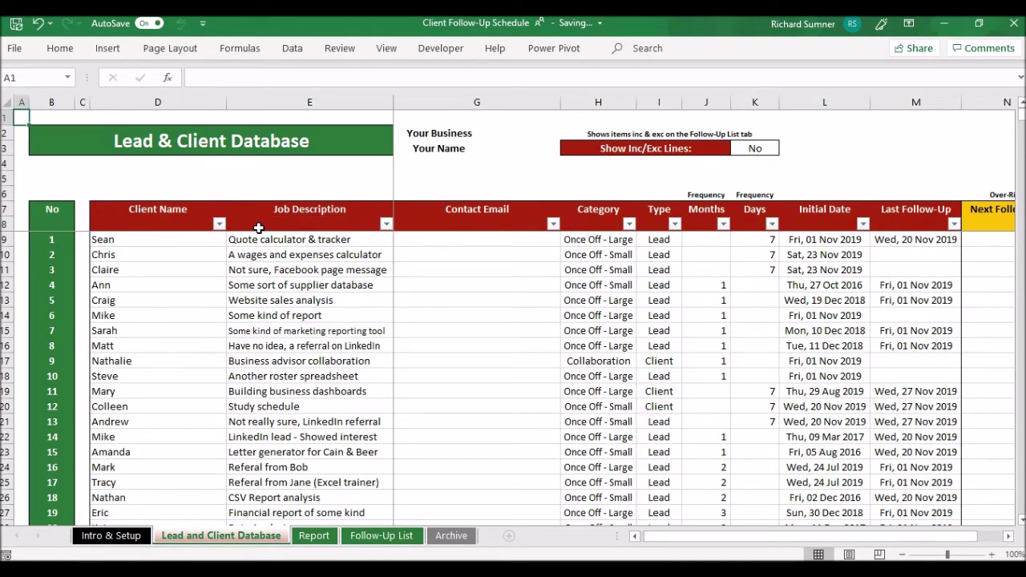
# Step: Include the Once Off - Large category in the Follow-Up List again and go to cell A1 of that sheet
pyautogui.click(382, 535)
pyautogui.click(993, 270)
pyautogui.click(985, 289)
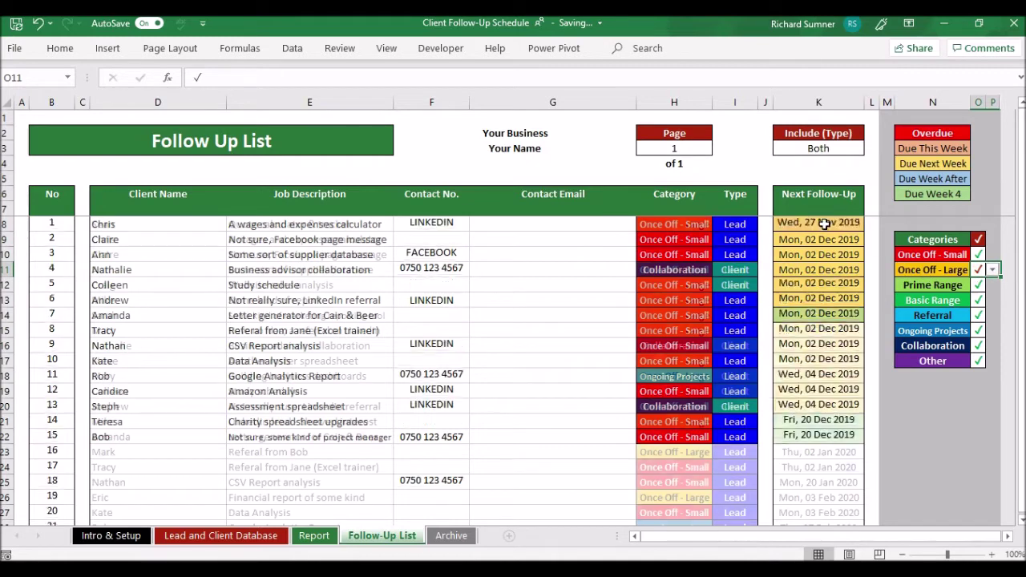
pyautogui.click(684, 176)
pyautogui.press('Left')
pyautogui.press('Left')
pyautogui.press('Left')
pyautogui.press('Left')
pyautogui.press('Left')
pyautogui.press('Left')
pyautogui.press('Left')
pyautogui.hotkey('ctrl', 'Home')
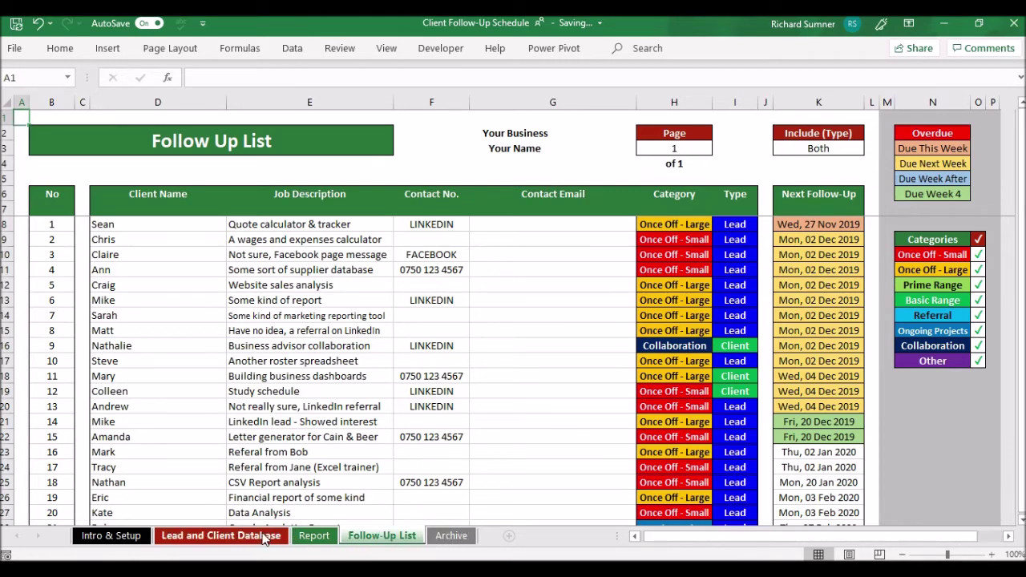
# Step: Copy the Website sales analysis record from the database, paste it as values into Archive row 10, and return to the database sheet
pyautogui.click(220, 536)
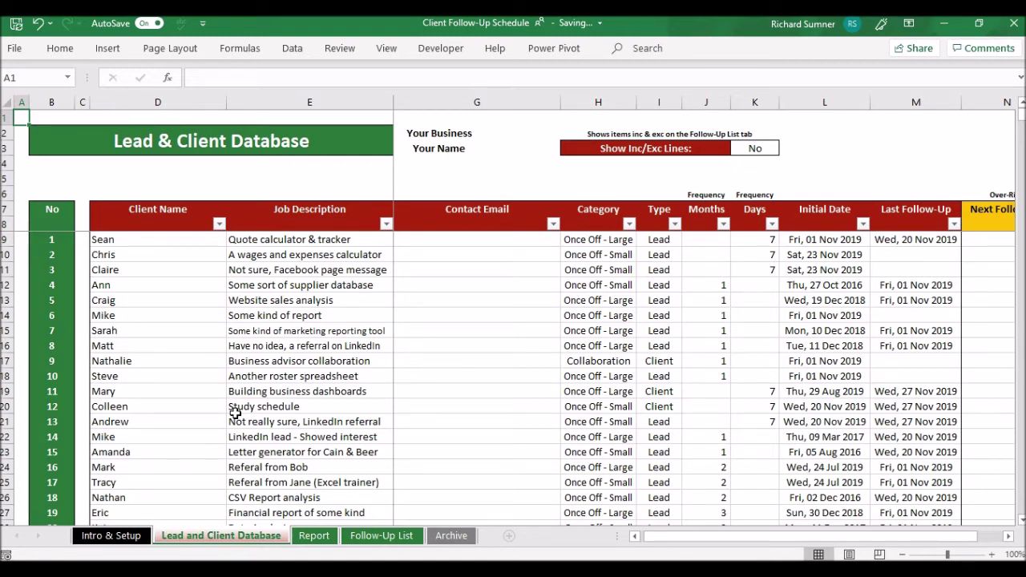
pyautogui.moveTo(142, 298); pyautogui.dragTo(845, 300)
pyautogui.rightClick(829, 298)
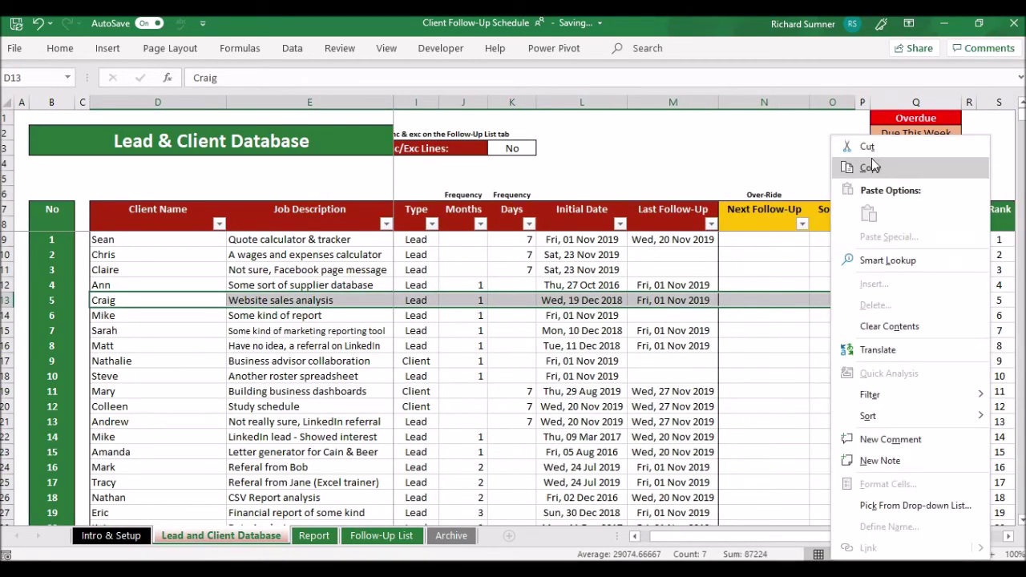
pyautogui.click(870, 166)
pyautogui.click(451, 535)
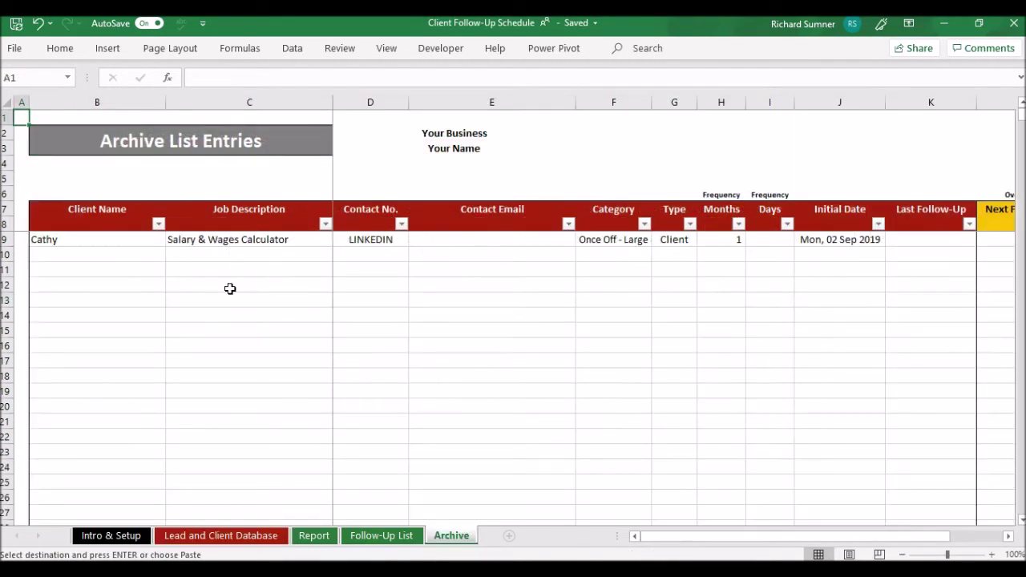
pyautogui.click(86, 253)
pyautogui.rightClick(87, 255)
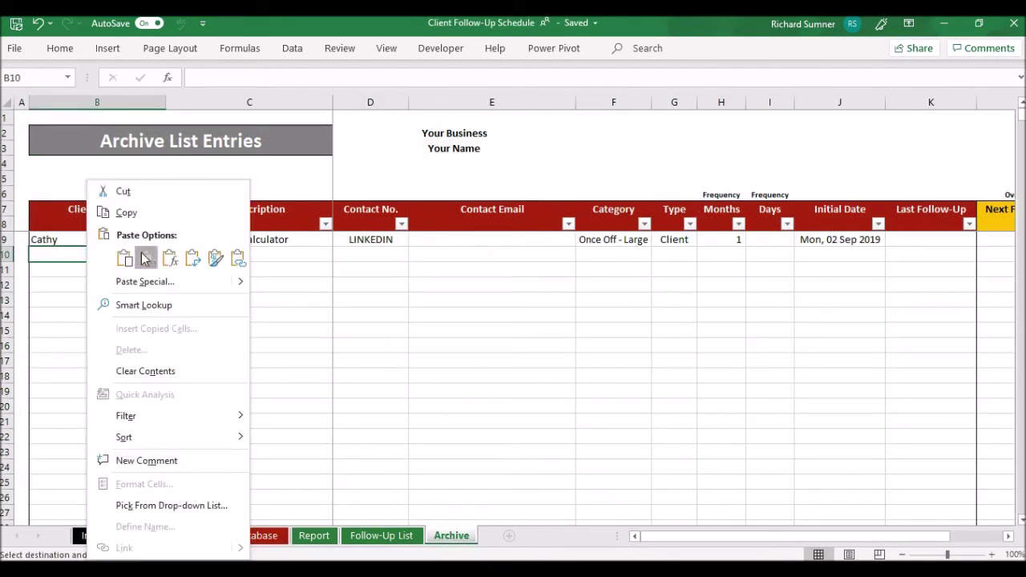
pyautogui.click(145, 257)
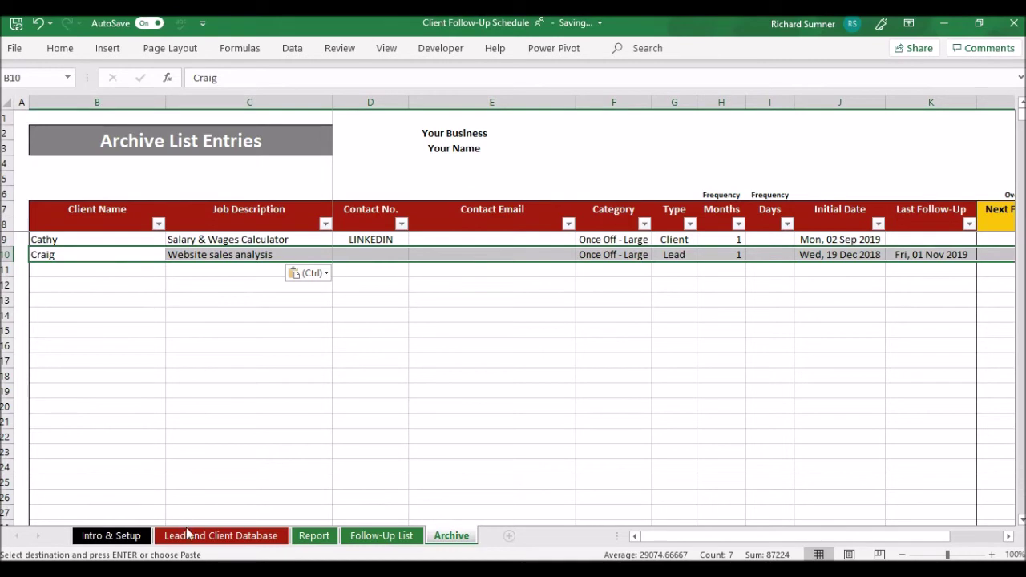
pyautogui.click(187, 534)
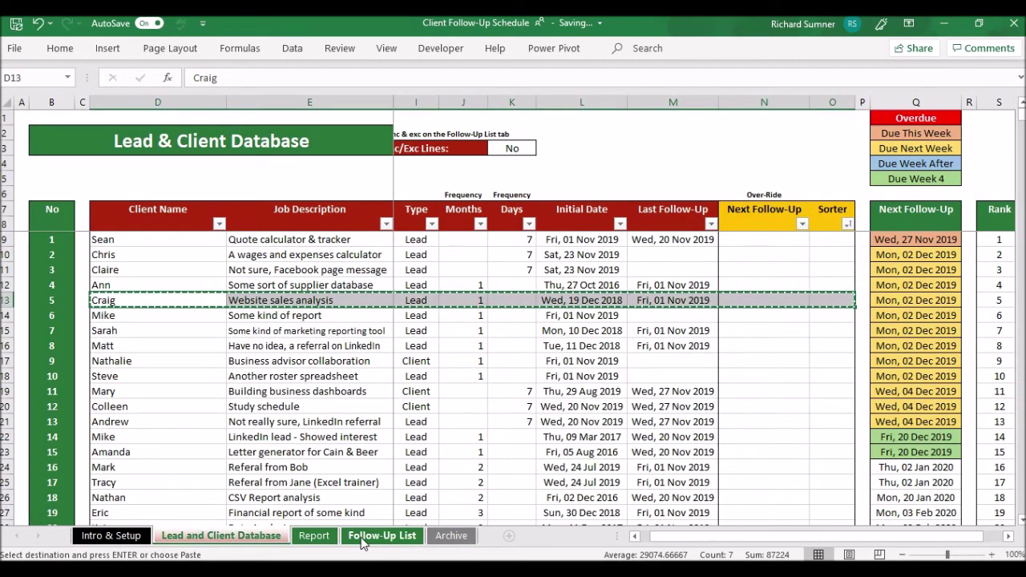
# Step: Clear the contents of the Website sales analysis record from row 10 of the Archive sheet and return to cell A1
pyautogui.click(451, 535)
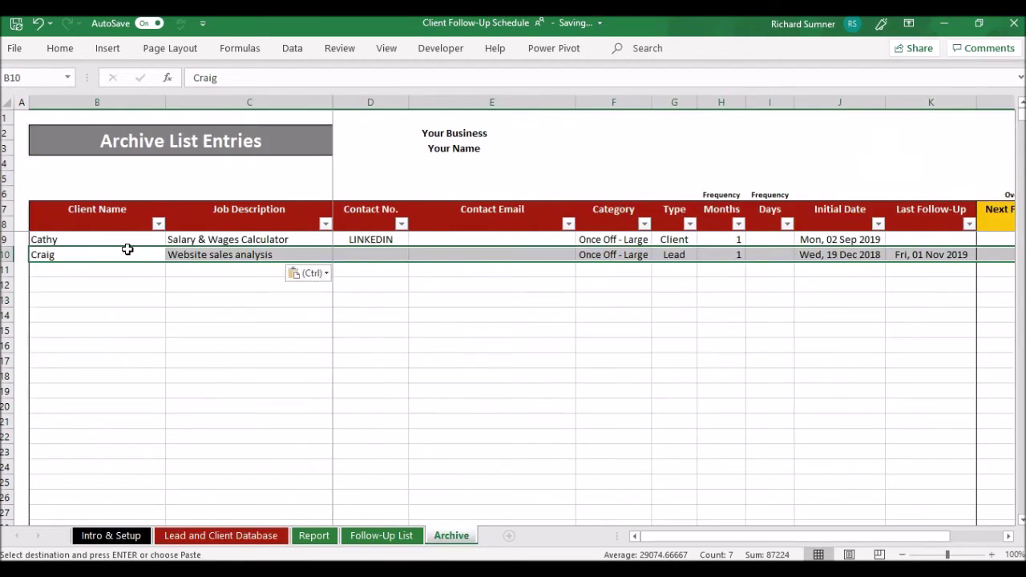
pyautogui.rightClick(85, 256)
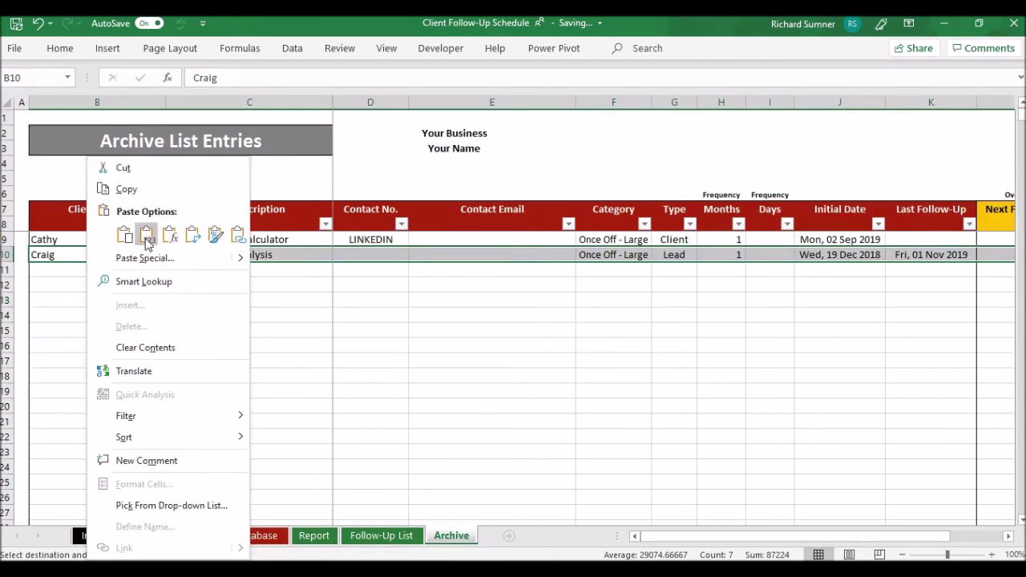
pyautogui.rightClick(73, 258)
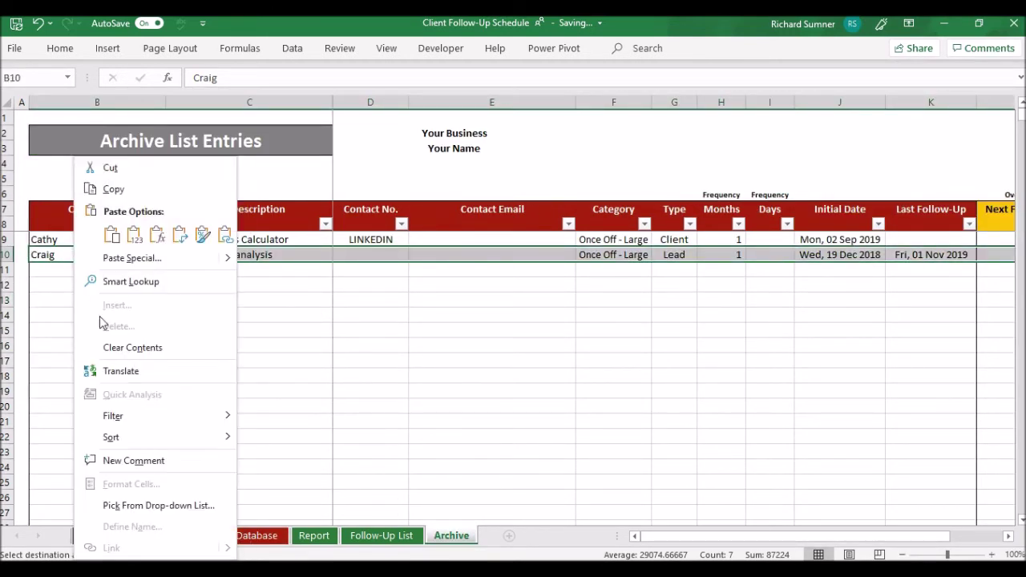
pyautogui.click(114, 348)
pyautogui.click(20, 222)
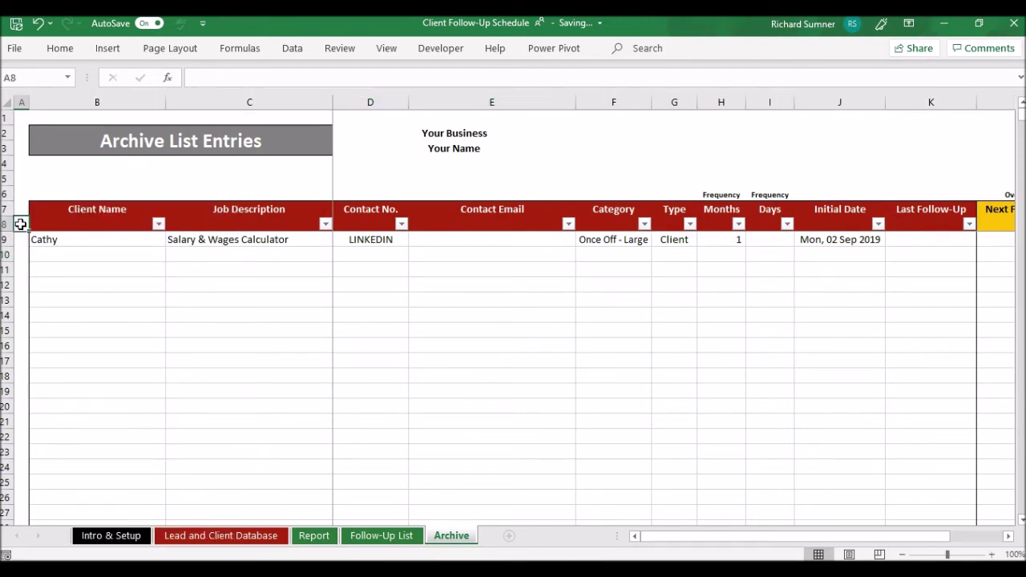
pyautogui.hotkey('ctrl', 'Home')
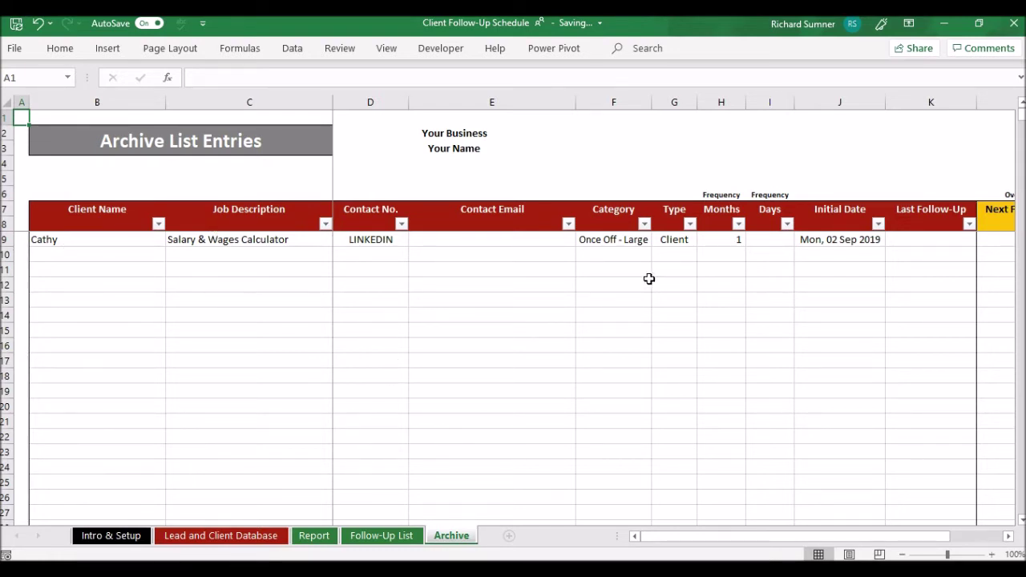
# Step: Review the records in the Lead and Client Database sheet and return to its cell A1
pyautogui.click(193, 542)
pyautogui.scroll(-4, 133, 480)
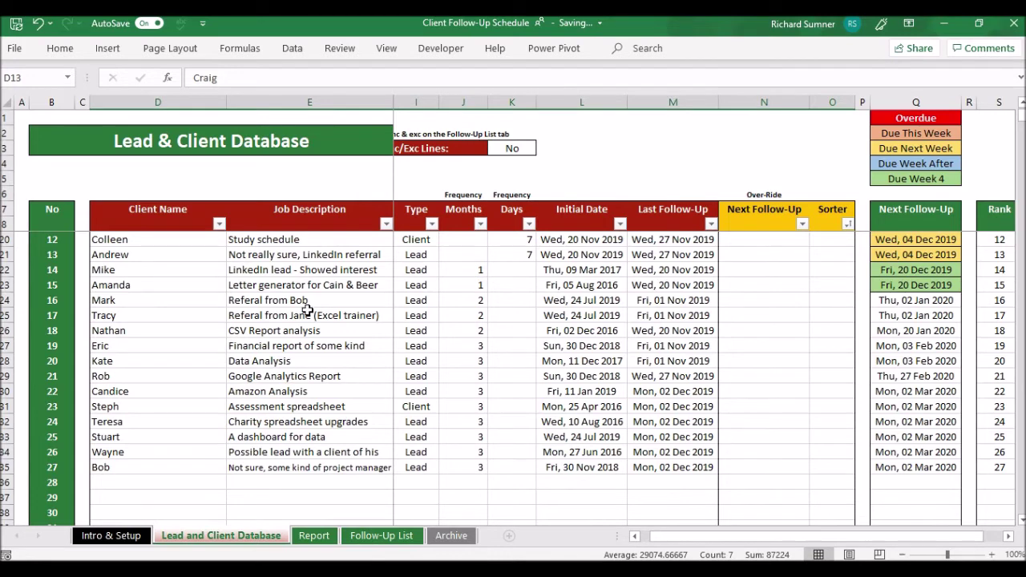
pyautogui.scroll(4, 307, 311)
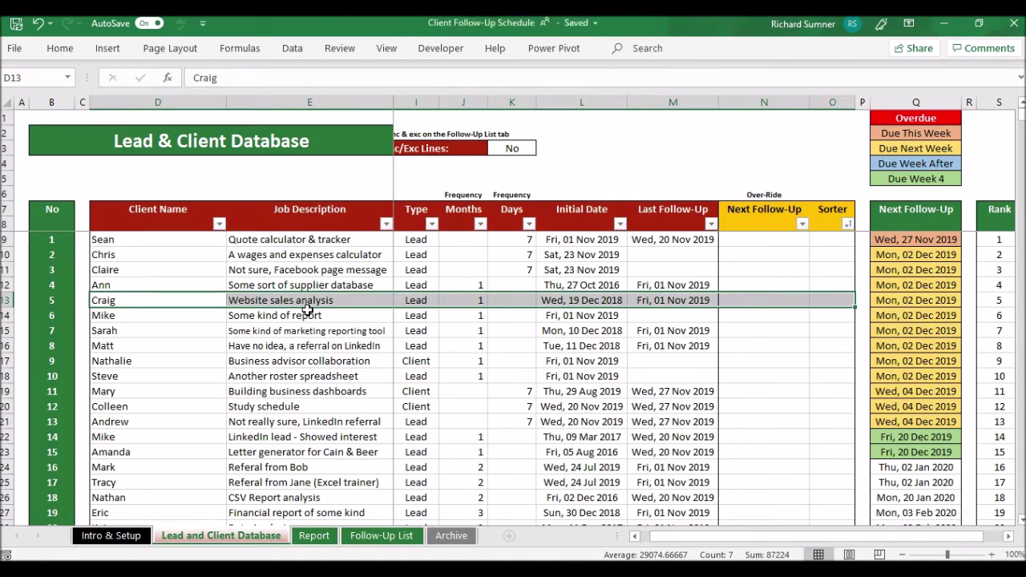
pyautogui.click(20, 118)
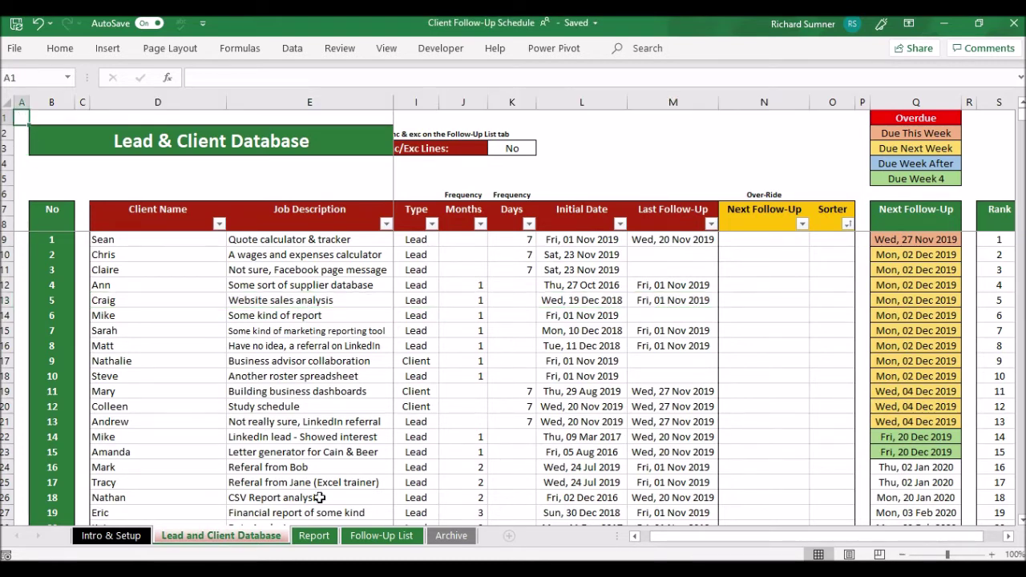
# Step: Examine the Overdue, Due, and Upcoming Follow-ups by Category chart on the Report sheet, including its client and lead series
pyautogui.click(314, 536)
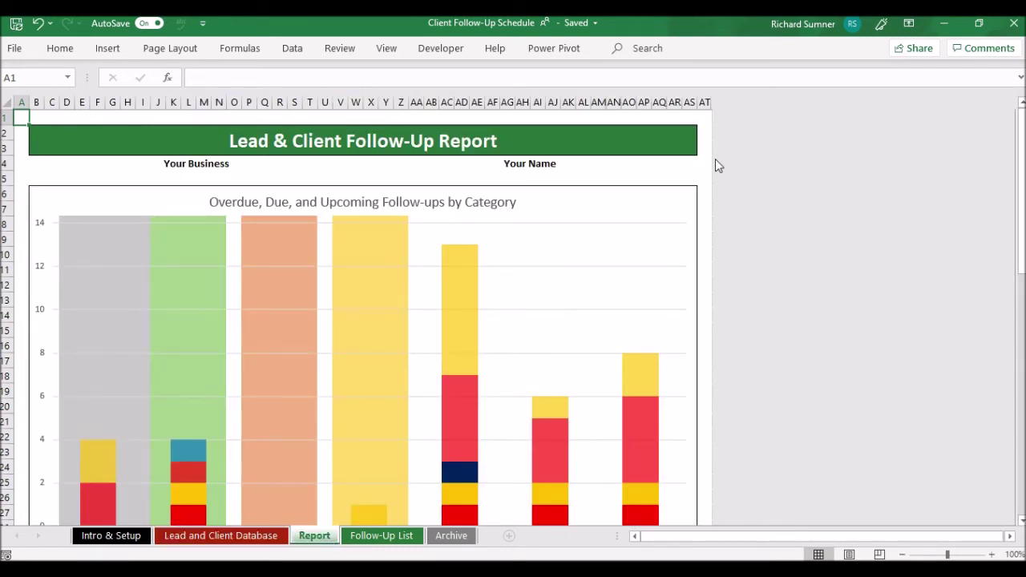
pyautogui.scroll(-2, 715, 160)
pyautogui.scroll(2, 715, 158)
pyautogui.scroll(-1, 710, 161)
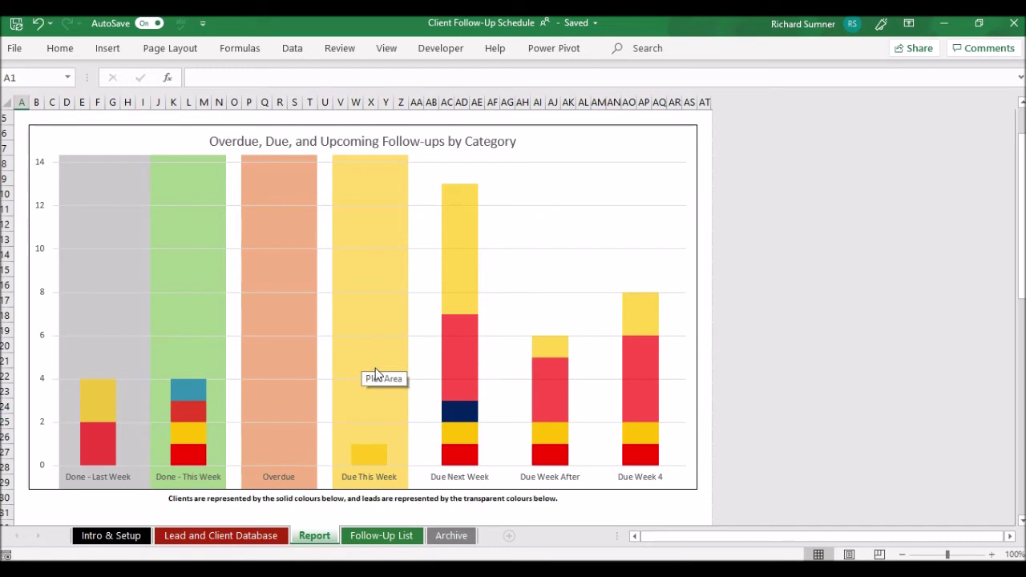
pyautogui.scroll(-1, 375, 373)
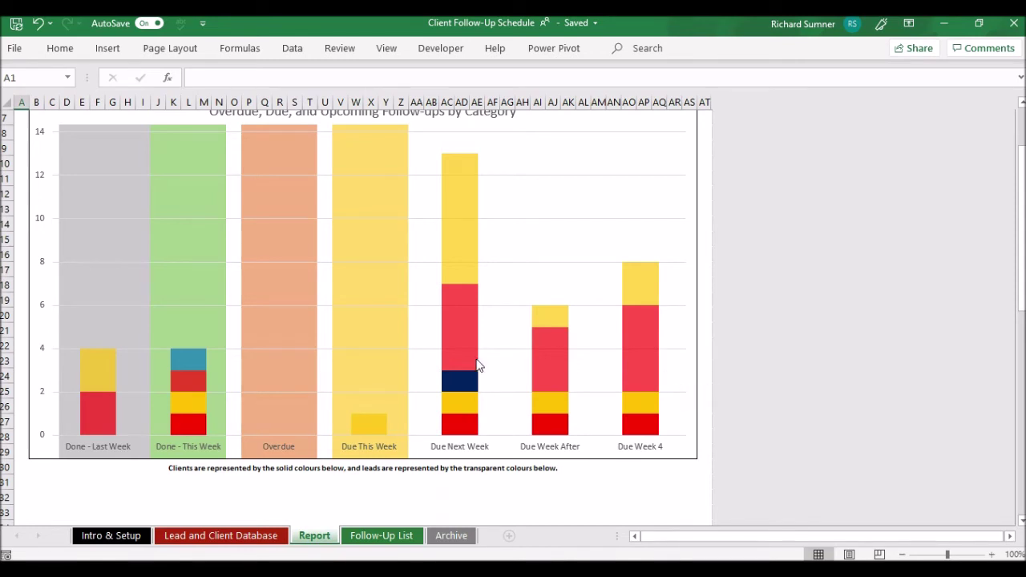
pyautogui.moveTo(460, 362)
pyautogui.moveTo(660, 383)
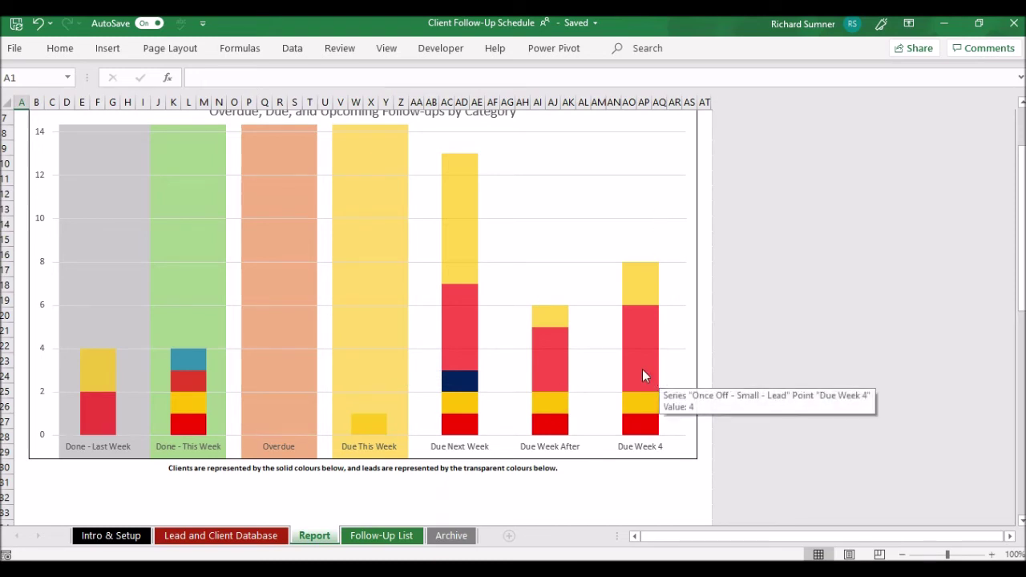